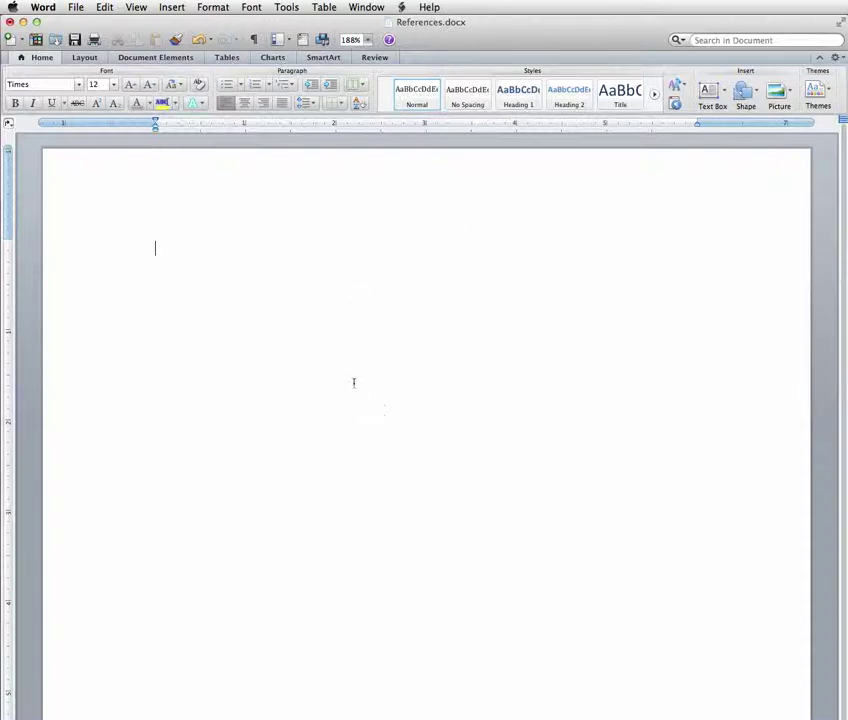
Step: Enter the running head CAN MEDICATION CURE OBESITY IN CHILDREN? in the page header and align it right
click(163, 252)
double_click(160, 257)
click(172, 261)
double_click(400, 208)
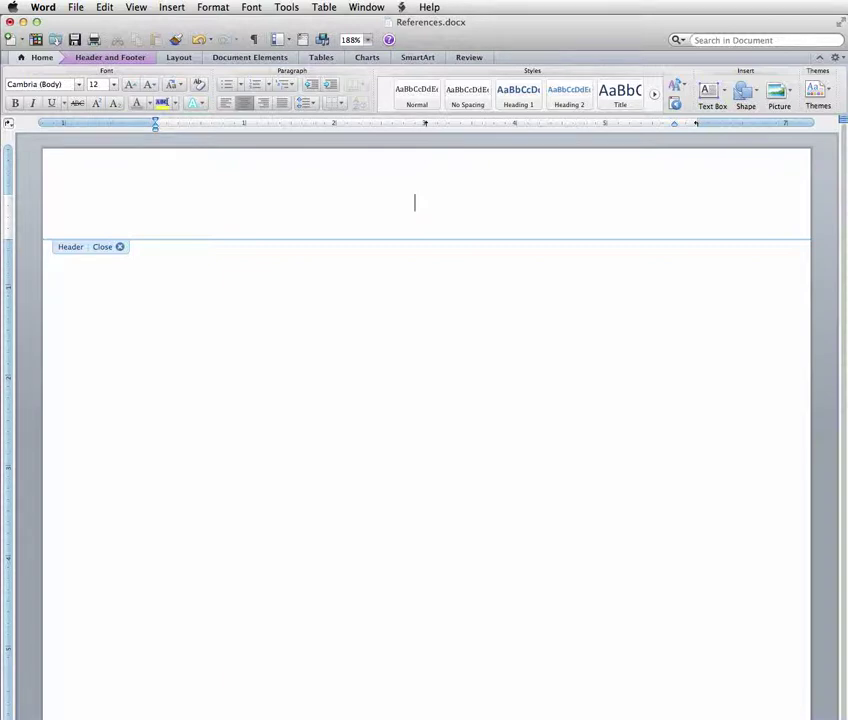
text(MEDICATION CURE OBSEITY IN CHILDREN)
key(BackSpace)
key(BackSpace)
key(BackSpace)
key(BackSpace)
key(BackSpace)
key(BackSpace)
key(BackSpace)
key(BackSpace)
key(BackSpace)
key(BackSpace)
key(BackSpace)
key(BackSpace)
key(BackSpace)
key(BackSpace)
key(BackSpace)
key(BackSpace)
key(BackSpace)
text(ESITY IN CHILDREN)
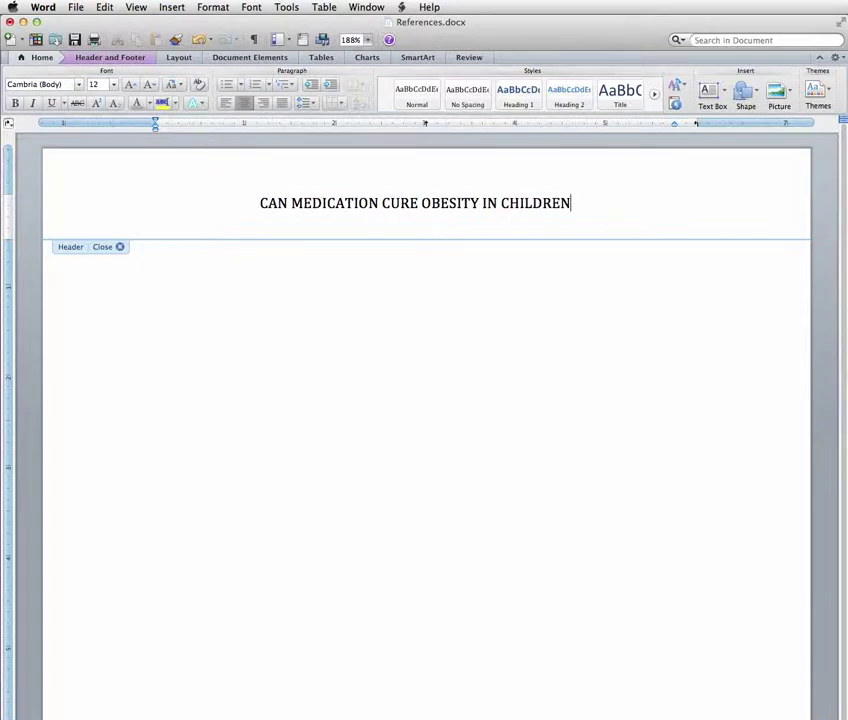
text(?)
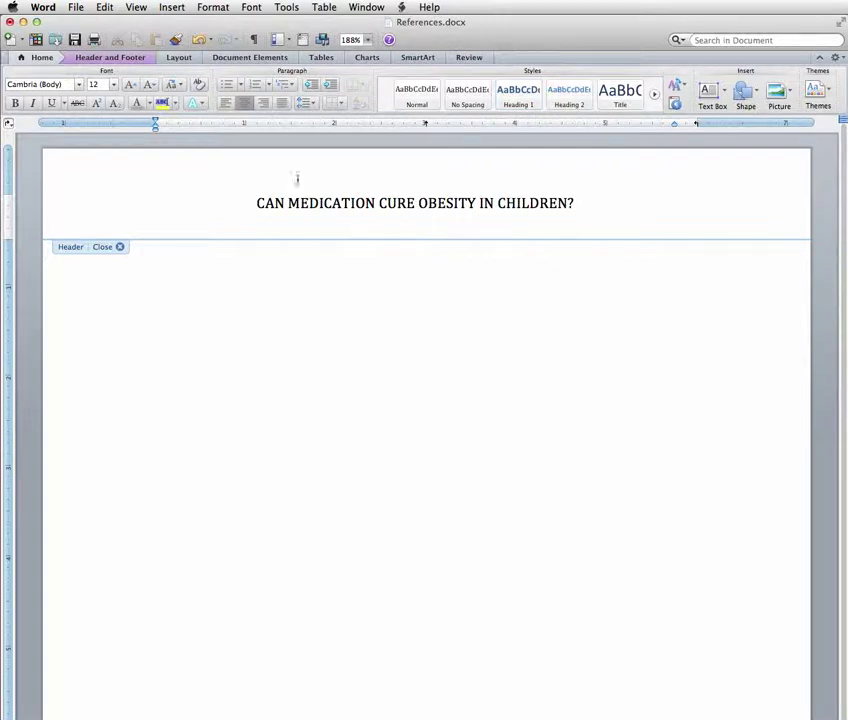
click(263, 103)
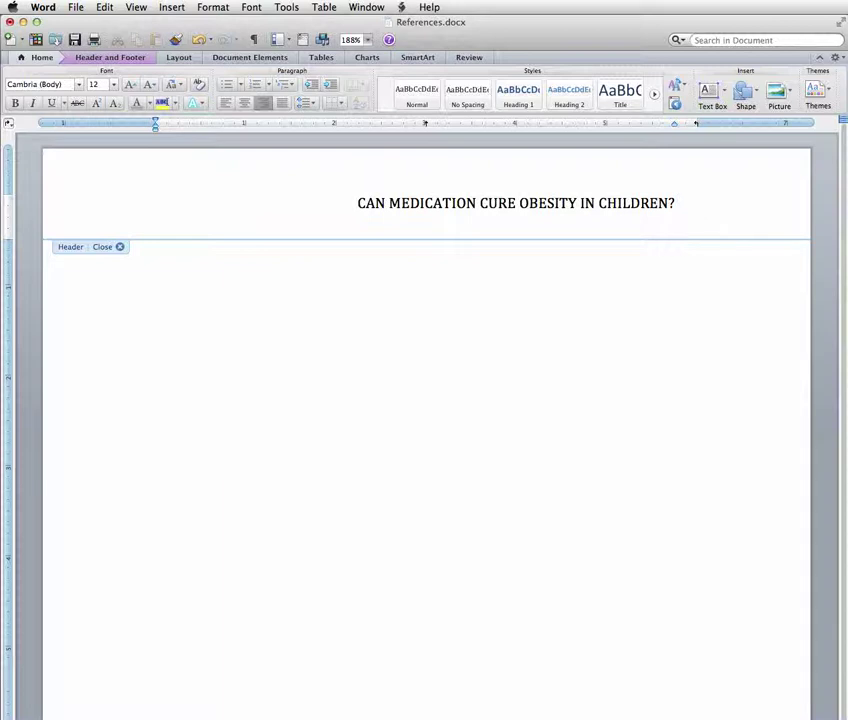
text(1)
key(BackSpace)
key(BackSpace)
Step: Insert a right-aligned automatic page number in the header, shown on the first page, and return to the document body
click(172, 8)
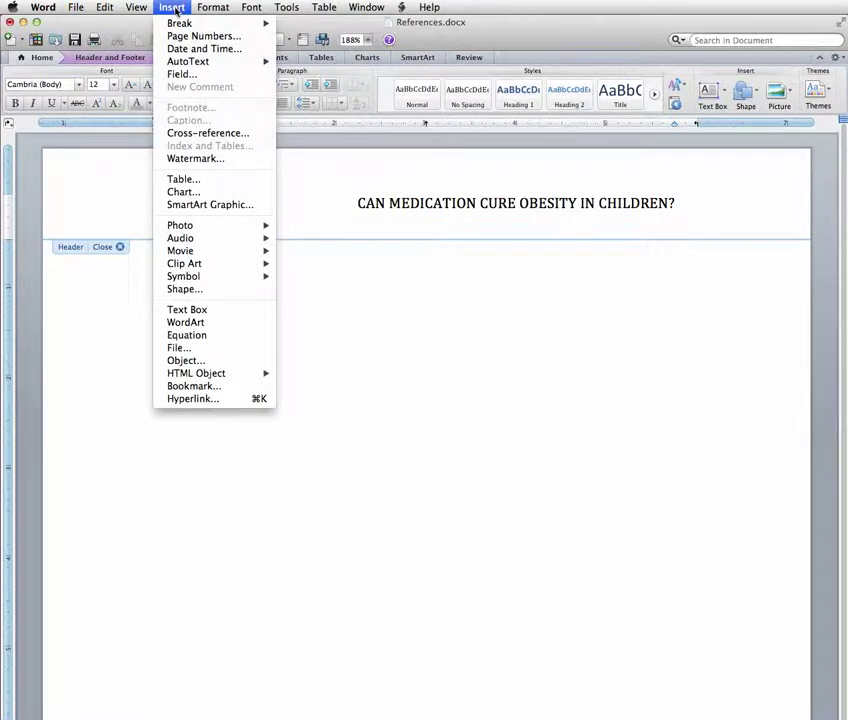
click(183, 37)
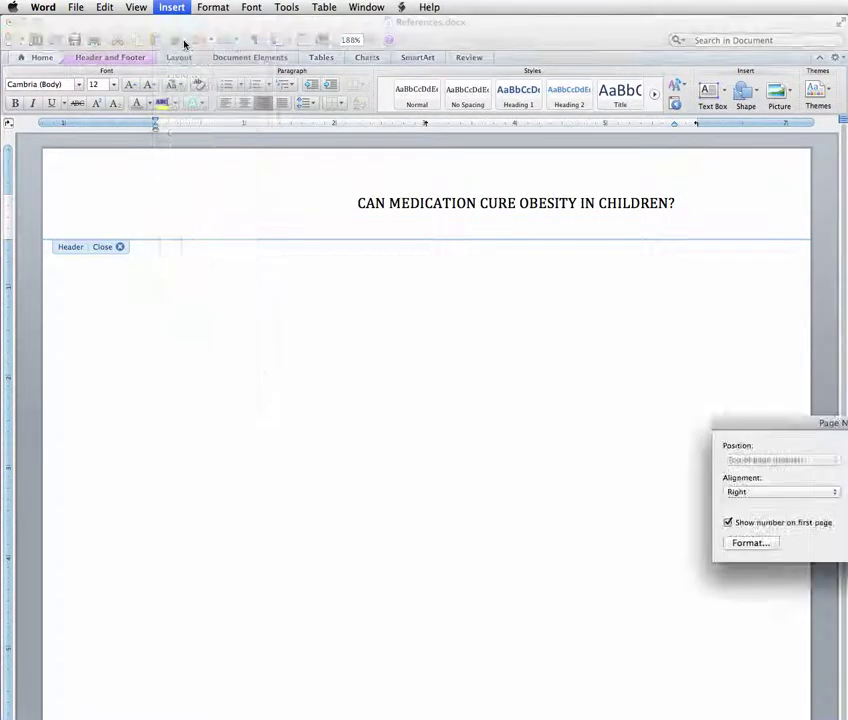
drag(786, 423, 263, 294)
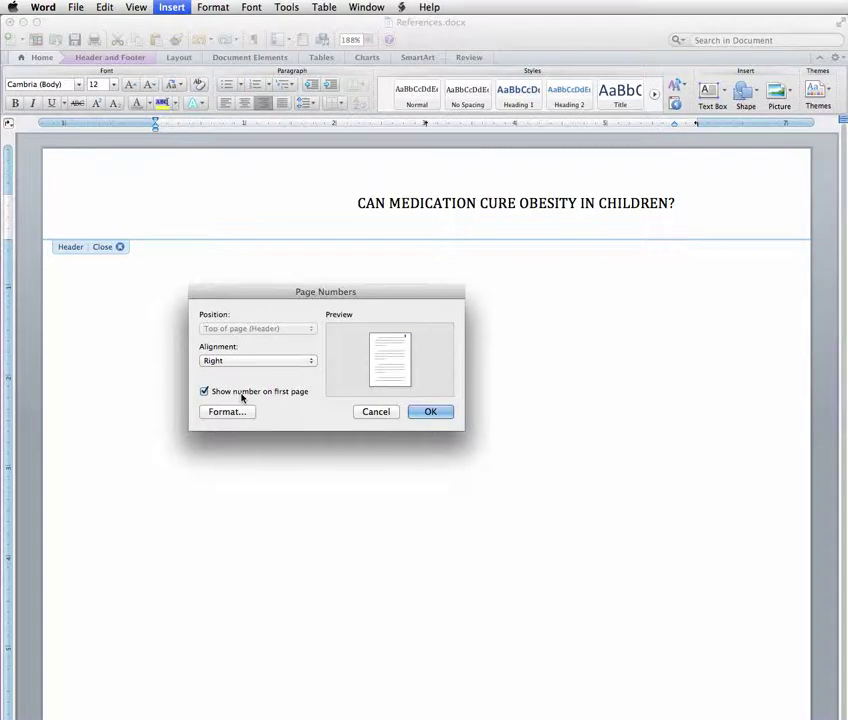
click(439, 414)
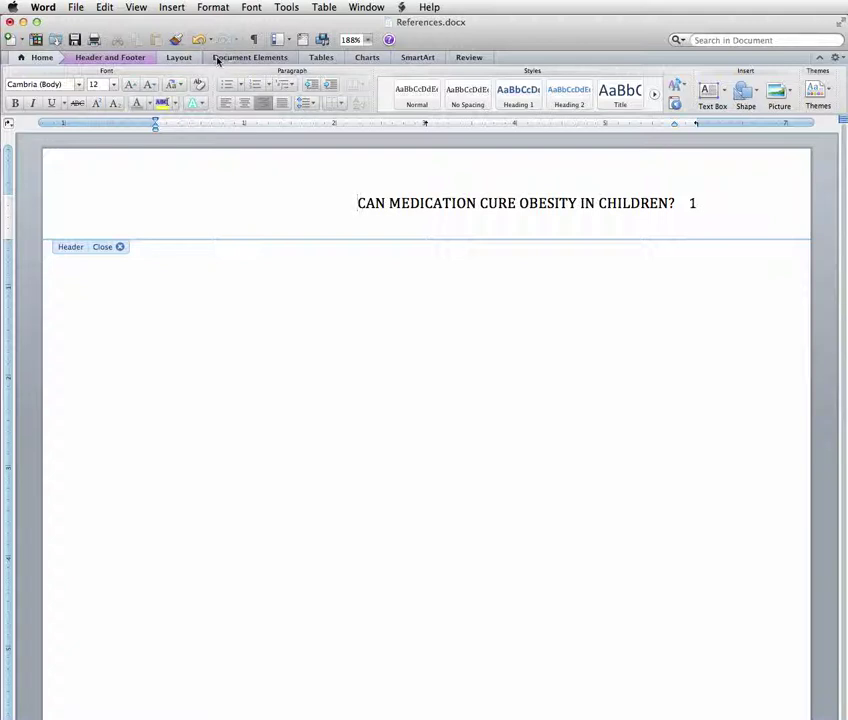
click(262, 59)
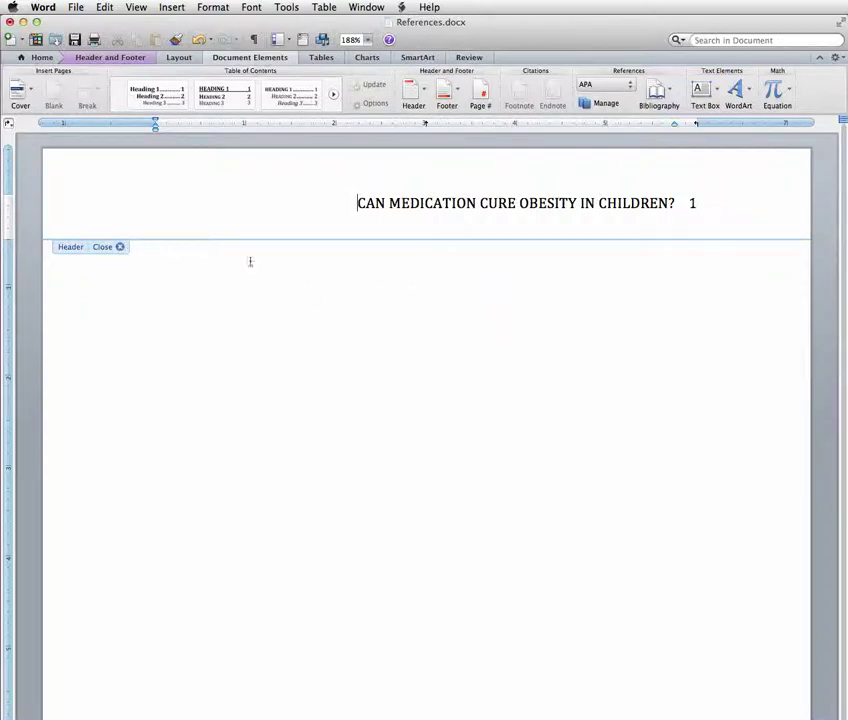
double_click(312, 269)
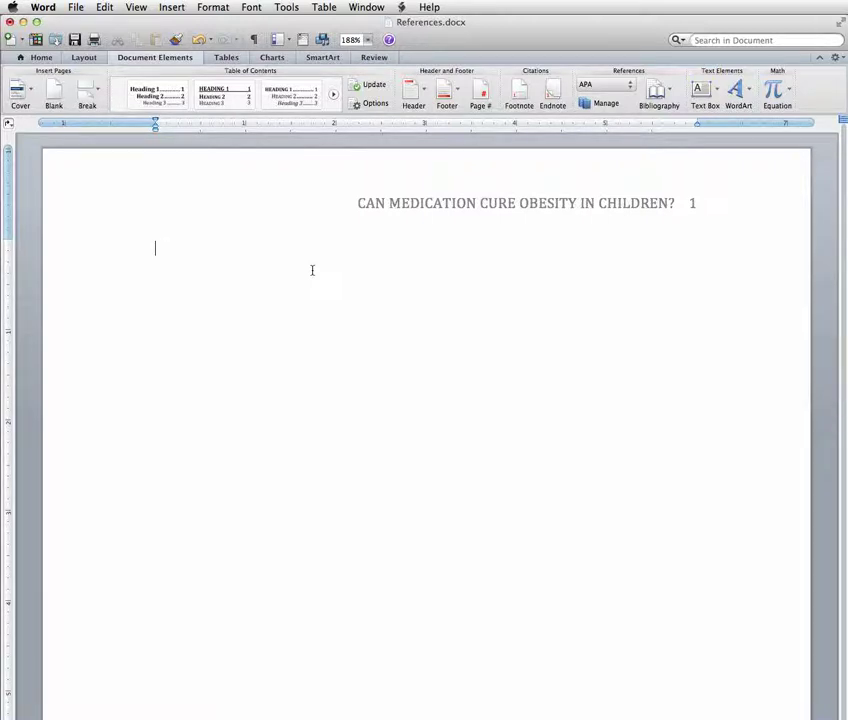
Step: Add the heading References on the first line of the body and center it
text(References)
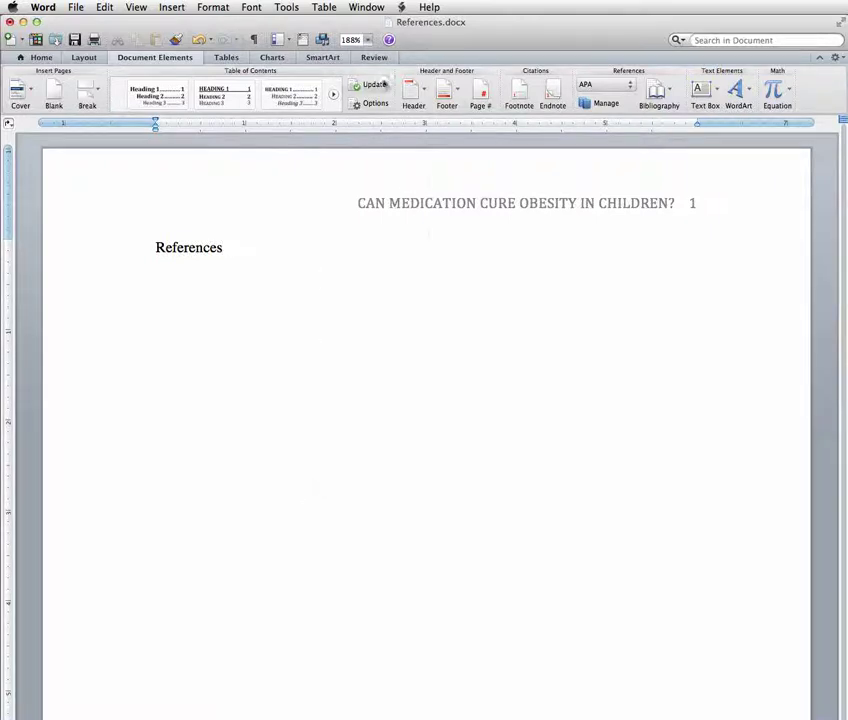
click(40, 59)
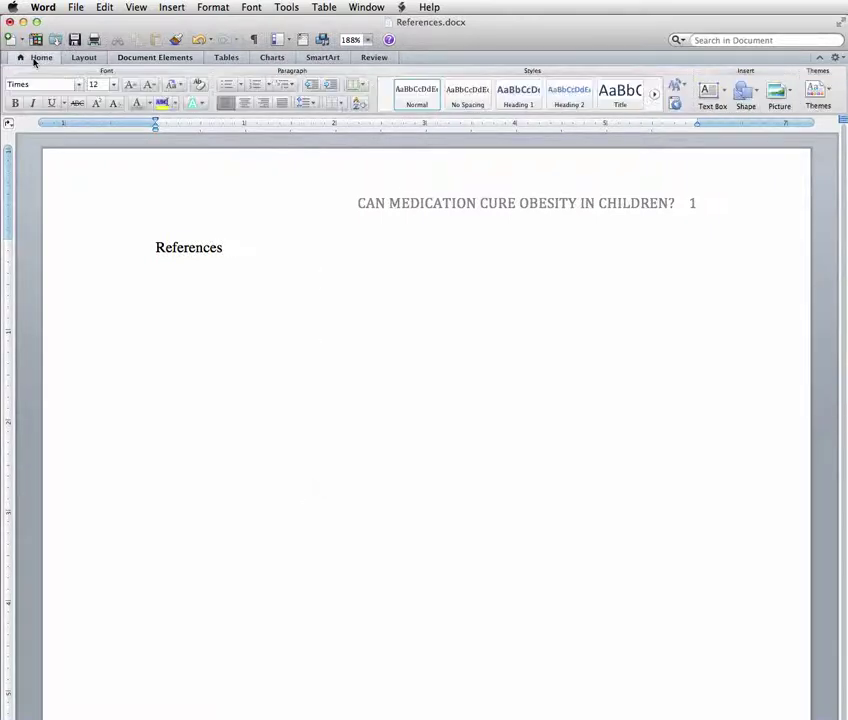
click(246, 104)
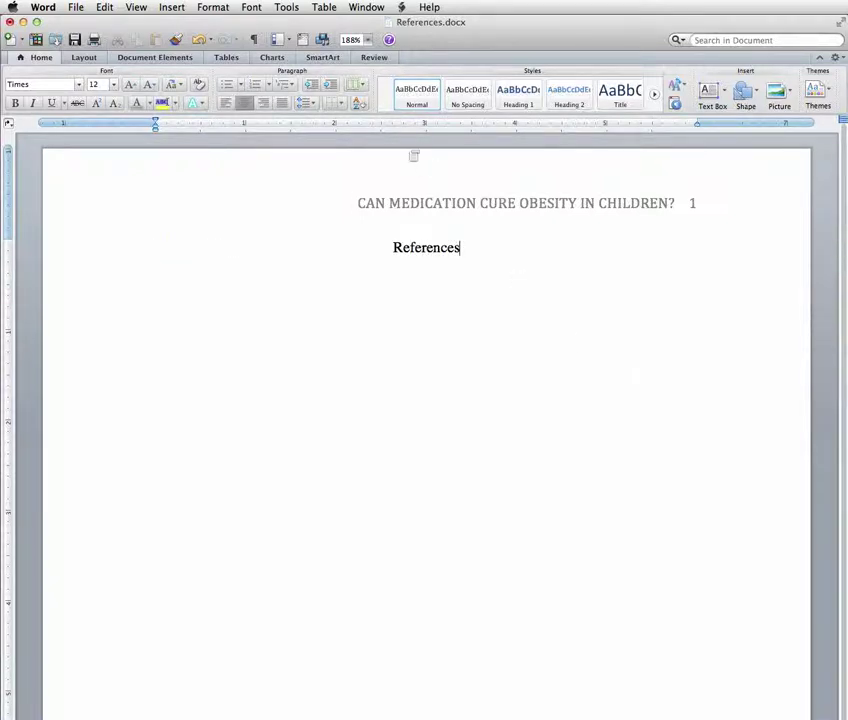
Step: Check the line spacing applied to the References heading
triple_click(399, 255)
click(307, 104)
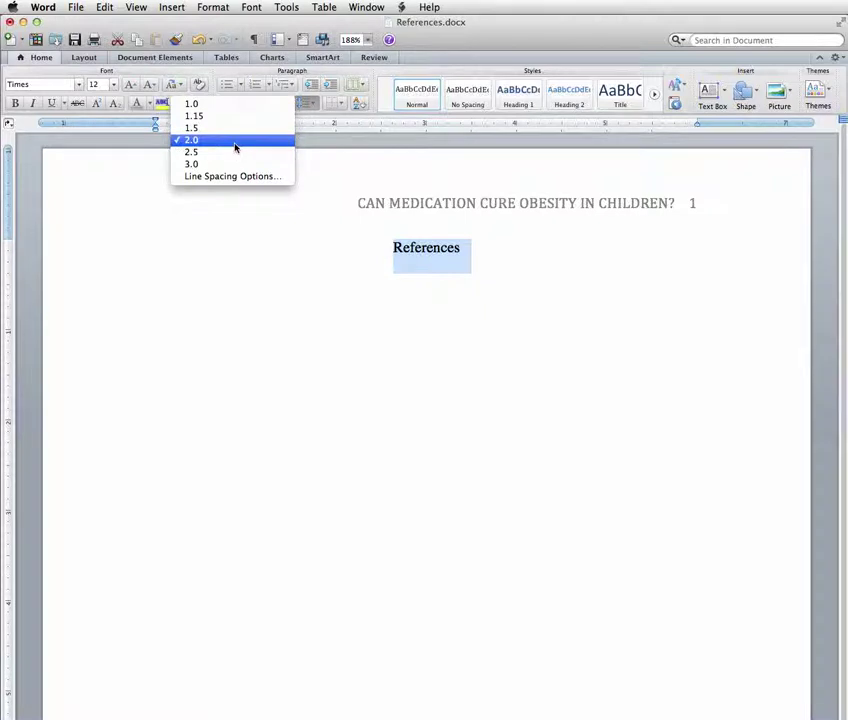
click(485, 254)
click(471, 252)
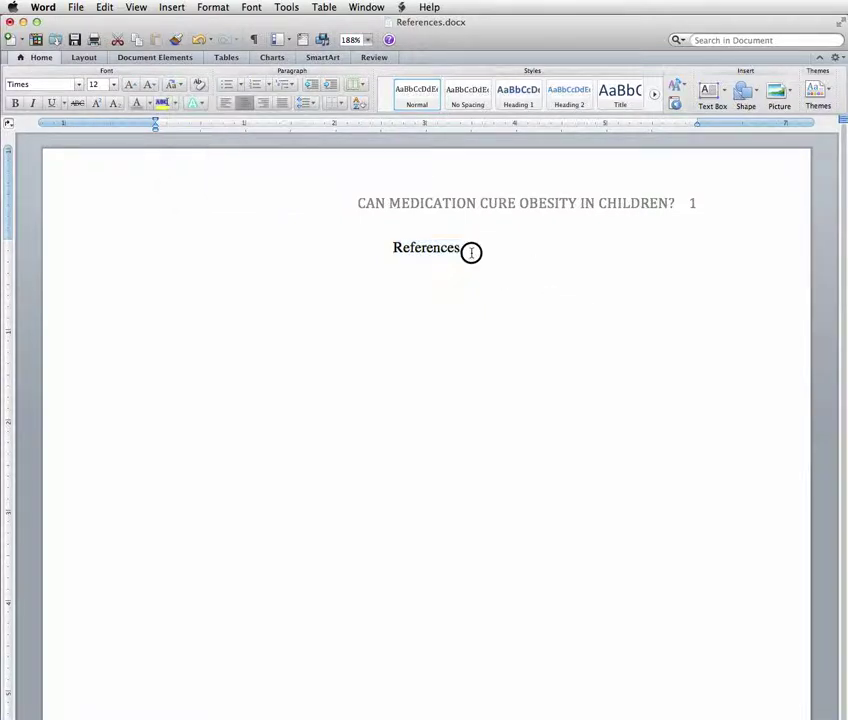
Step: Start a left-aligned paragraph below the heading and enter the first source's four authors in APA form with the year (2003)
key(Return)
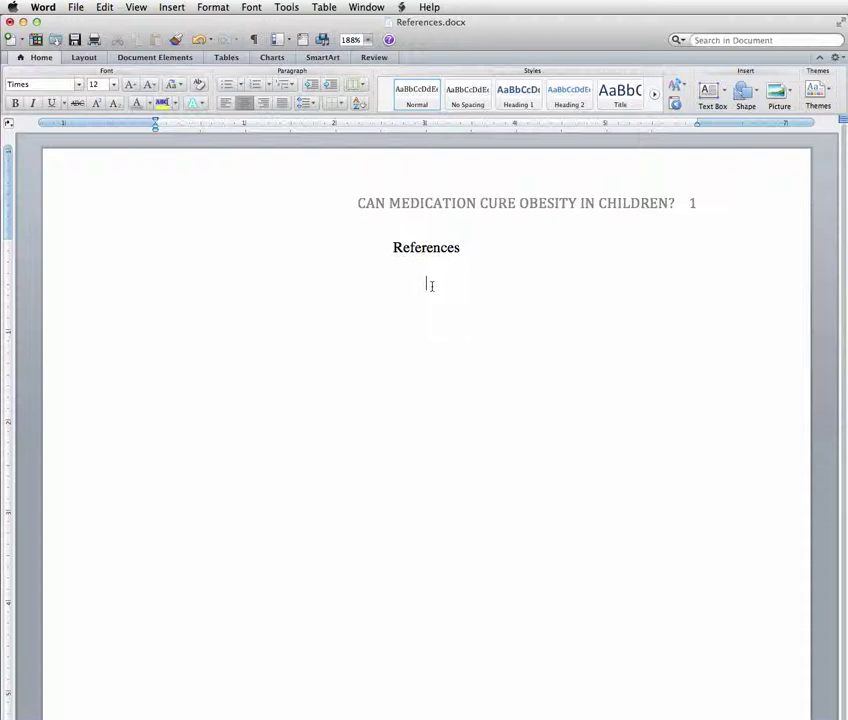
click(224, 104)
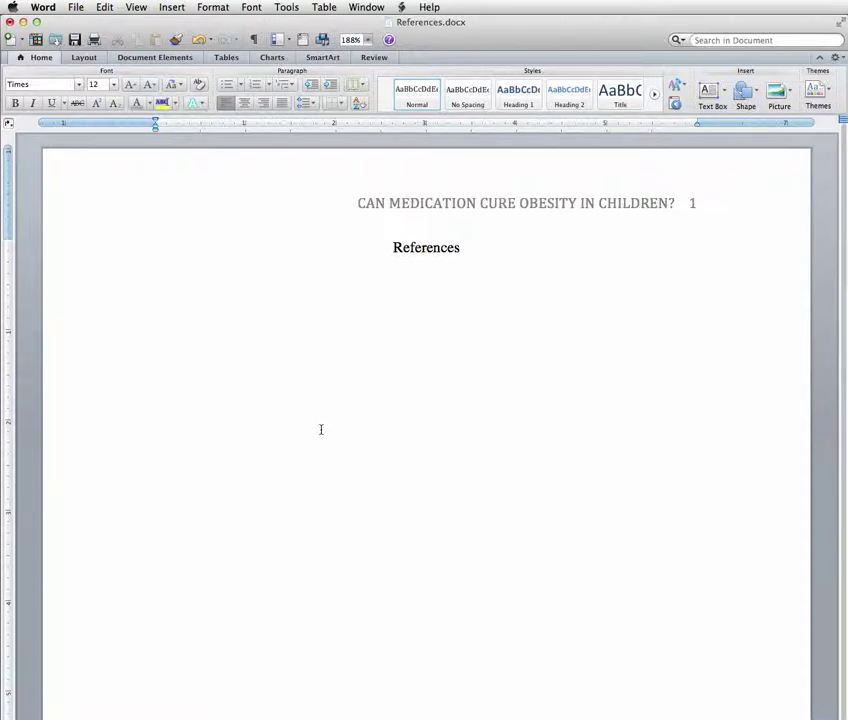
text(Berkowitz,R. I.)
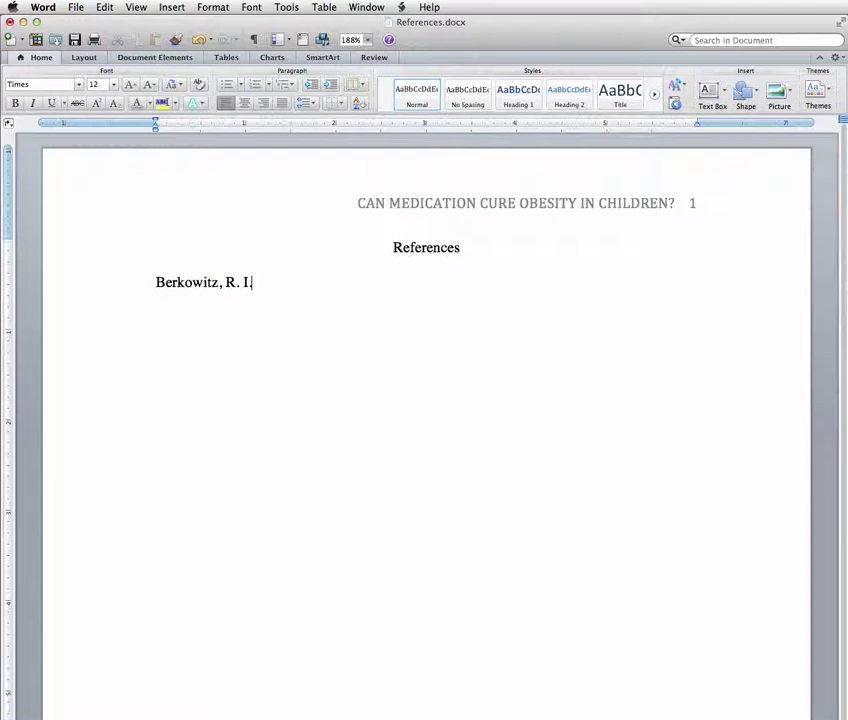
text(, Wadden, T)
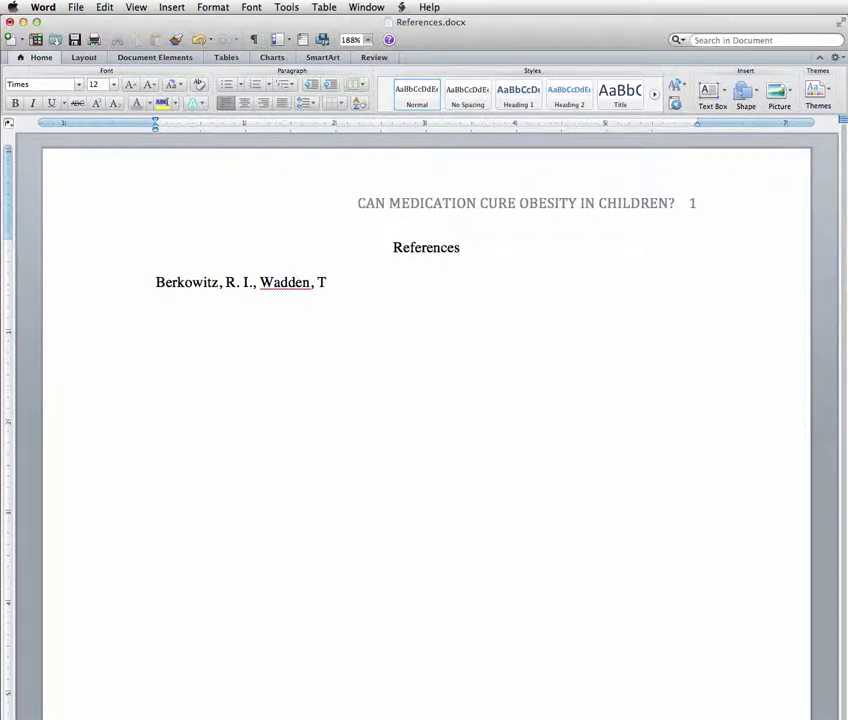
text(. A., Tersahakovec)
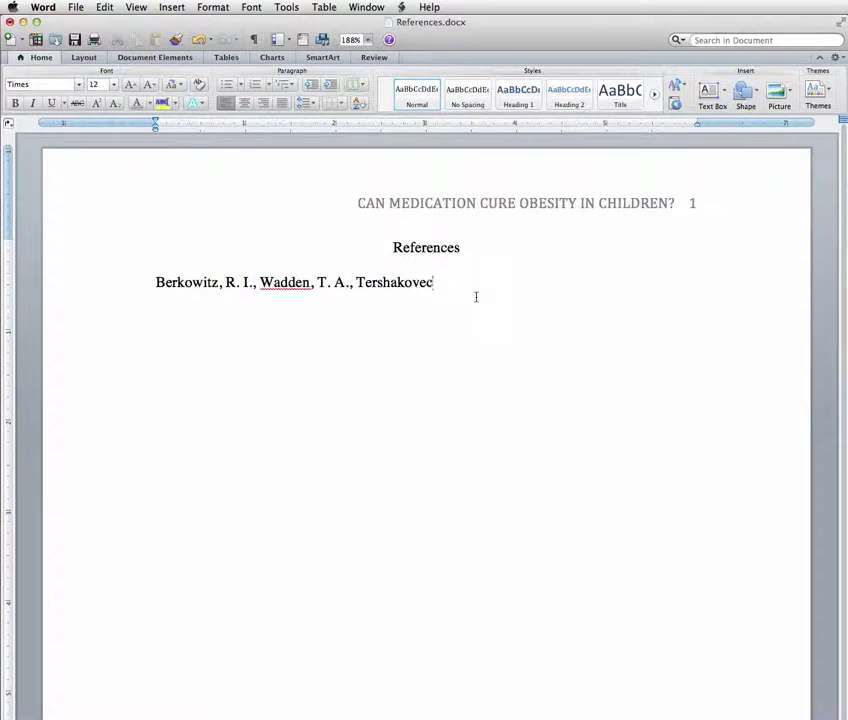
text(, A. M., & Cronqui)
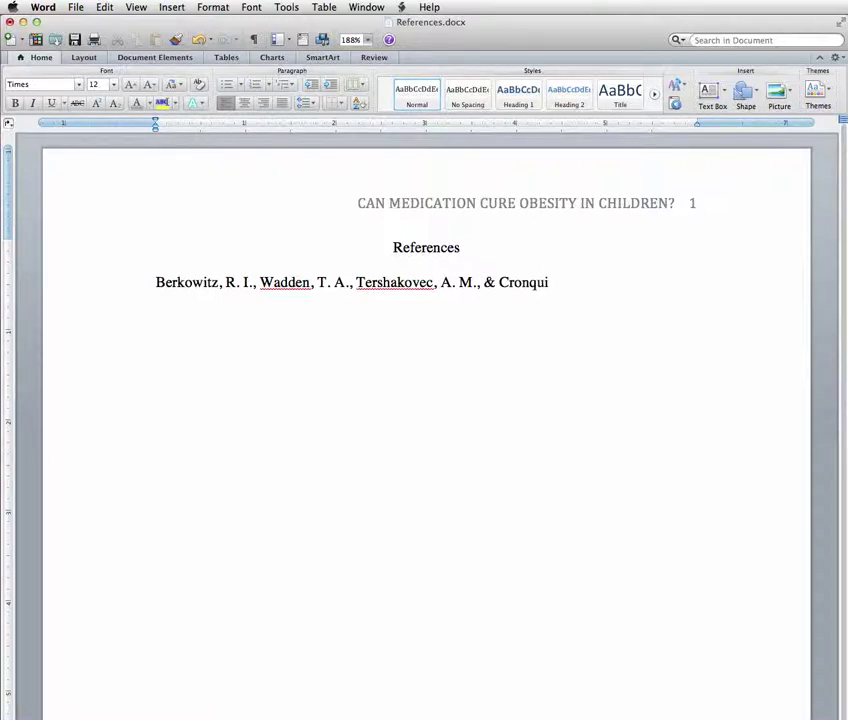
text(st, J.L)
text( L.)
text( (2003).)
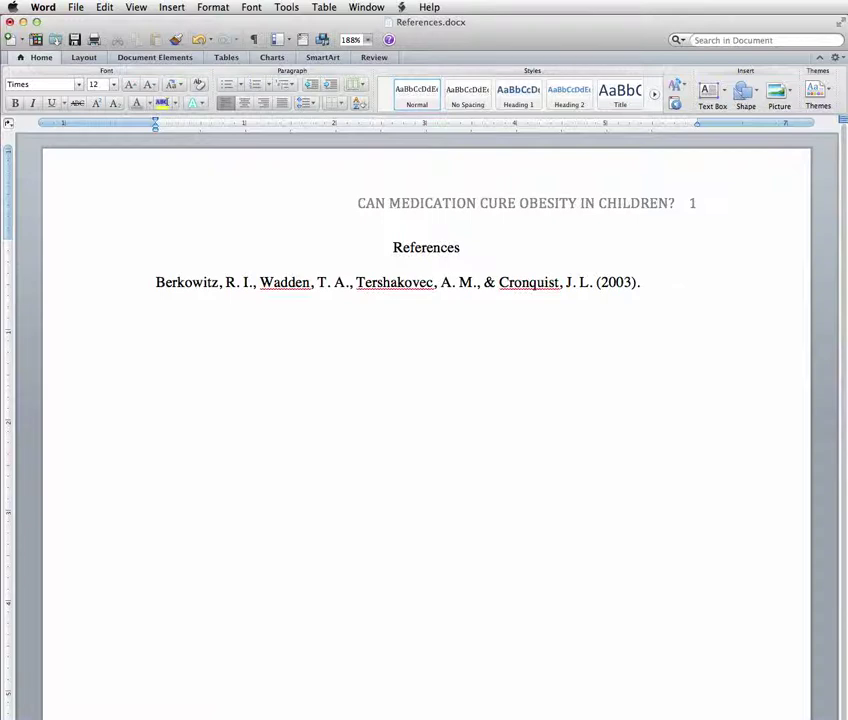
Step: Add the article title "Behavior therapy and sibutramine for the treatment of adolescent obesity." after the year
text(B)
text(einv)
key(BackSpace)
key(BackSpace)
key(BackSpace)
text(haviora)
key(BackSpace)
text(therapy and si)
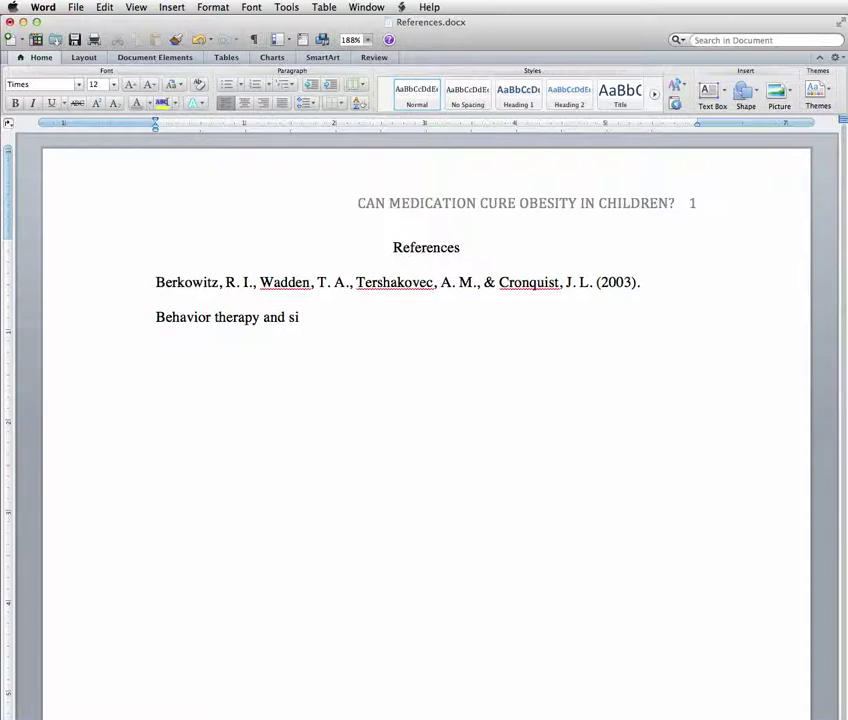
text(butramine from)
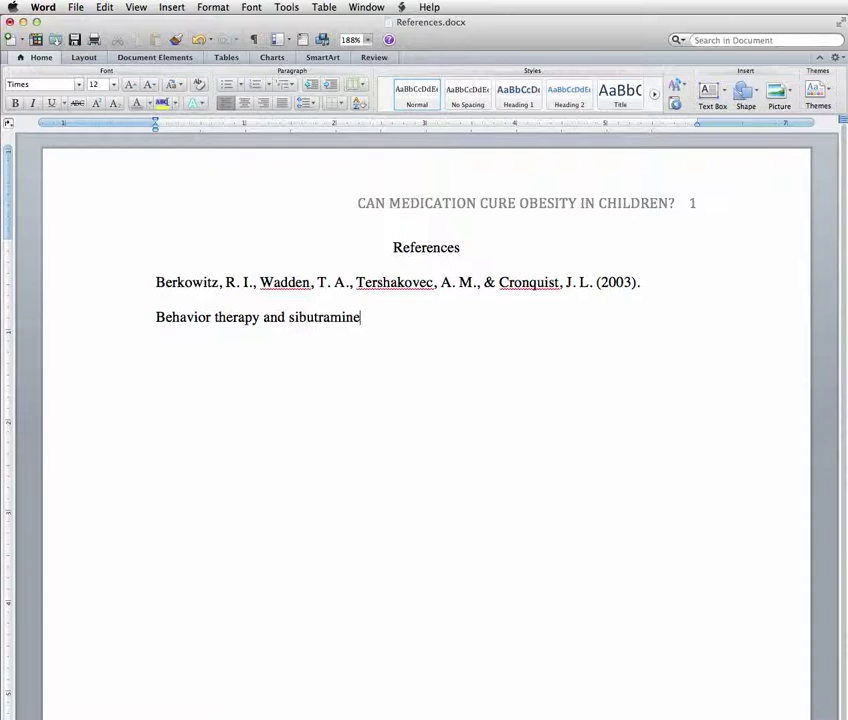
key(BackSpace)
key(BackSpace)
key(BackSpace)
text(or the treatment of ad)
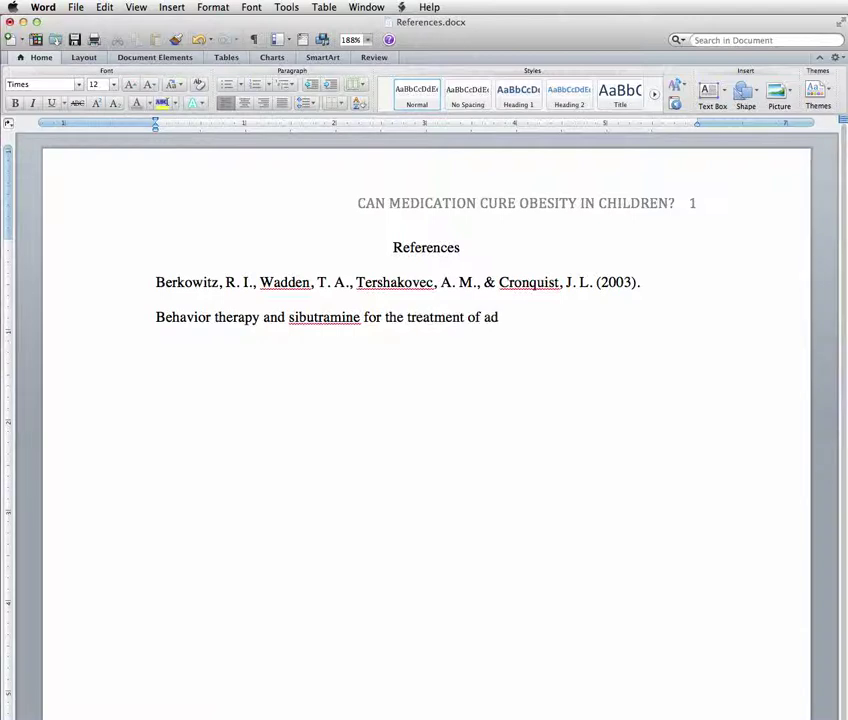
text(olescent obesity)
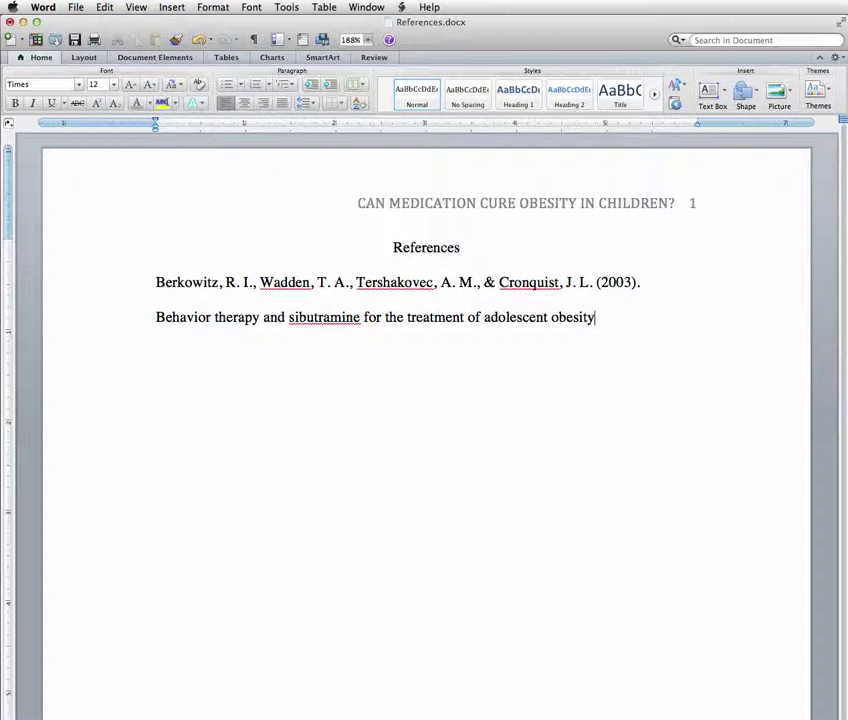
text(.)
Step: Complete the reference with Journal of the American Medical Association, 289 in italics, followed by the page range 1805-1812 in regular type
key(super+i)
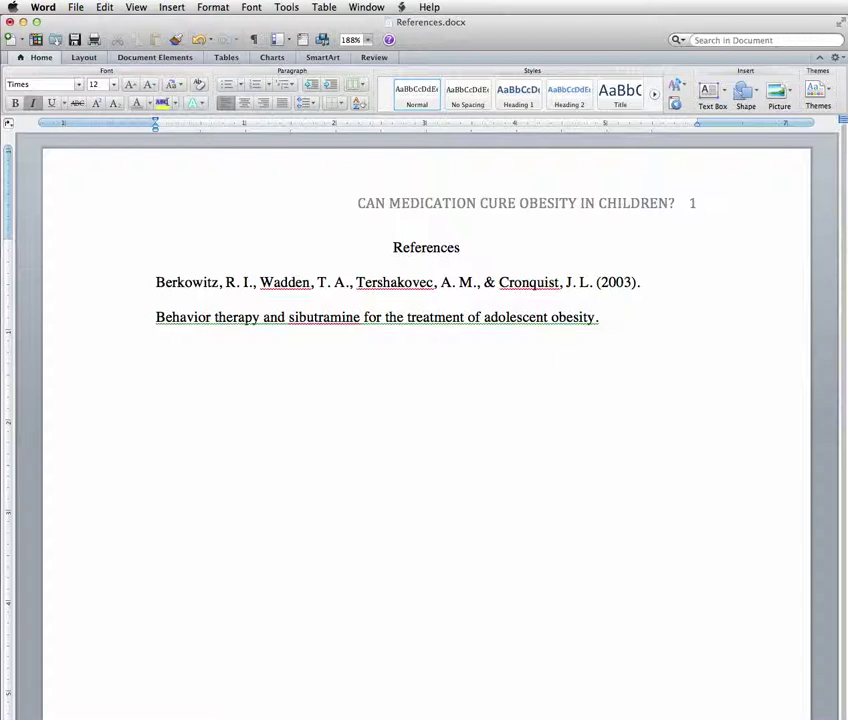
text(Journal of the Am)
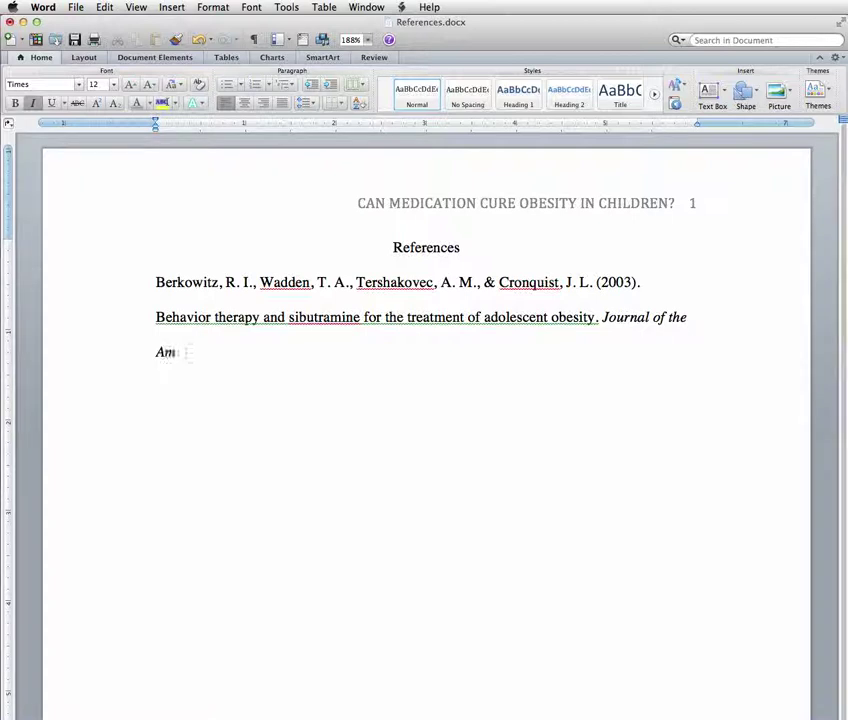
text(erican Medical A)
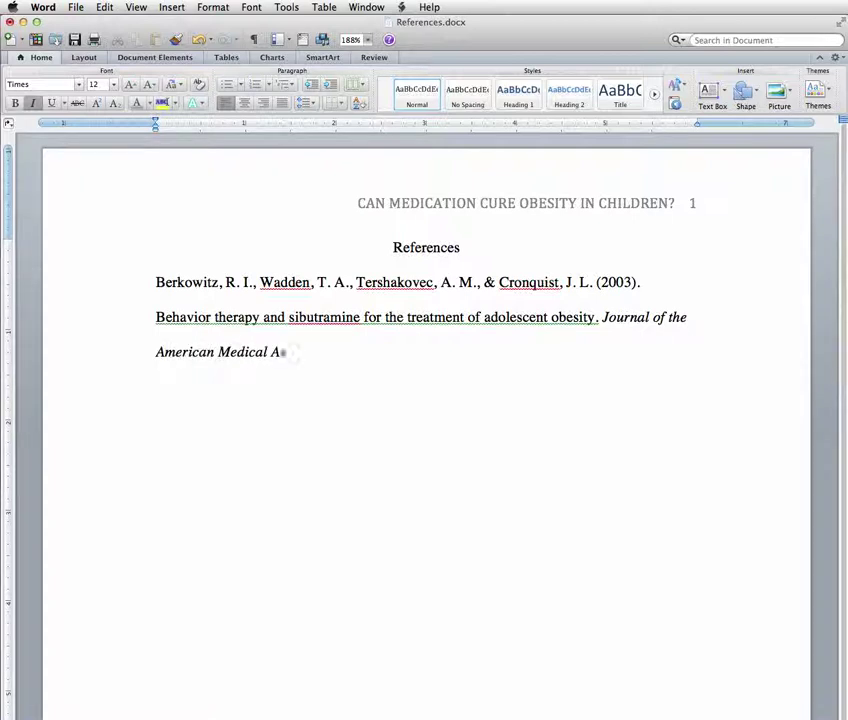
text(ssociation, 289)
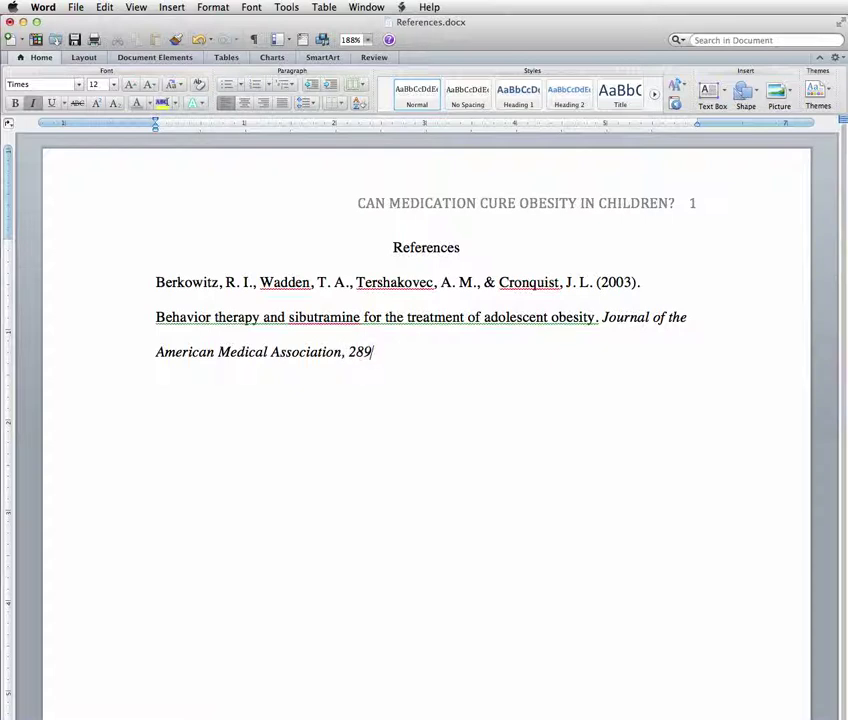
text((1))
key(BackSpace)
key(BackSpace)
key(BackSpace)
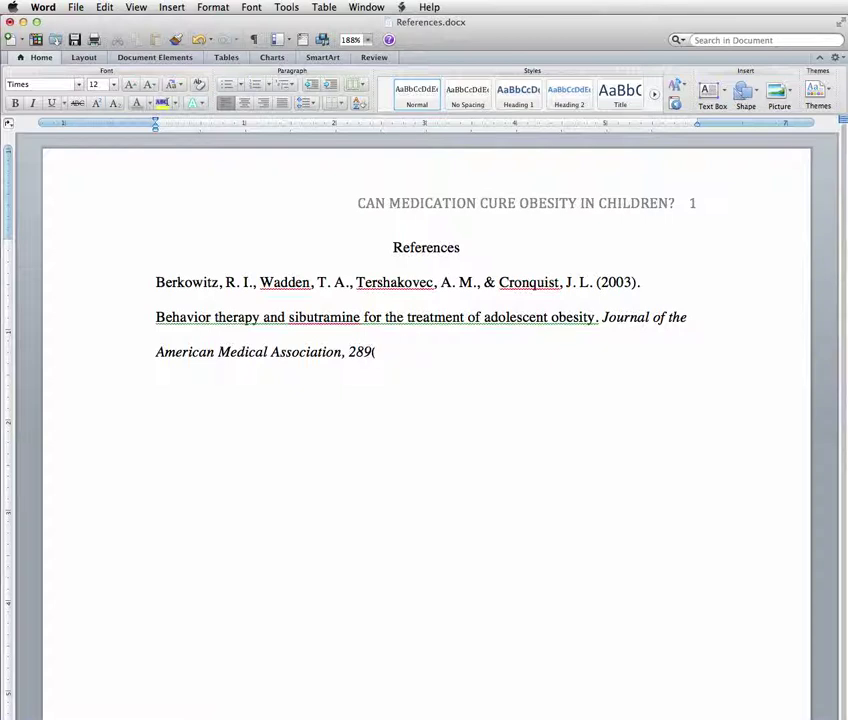
text(, 1805-1812.)
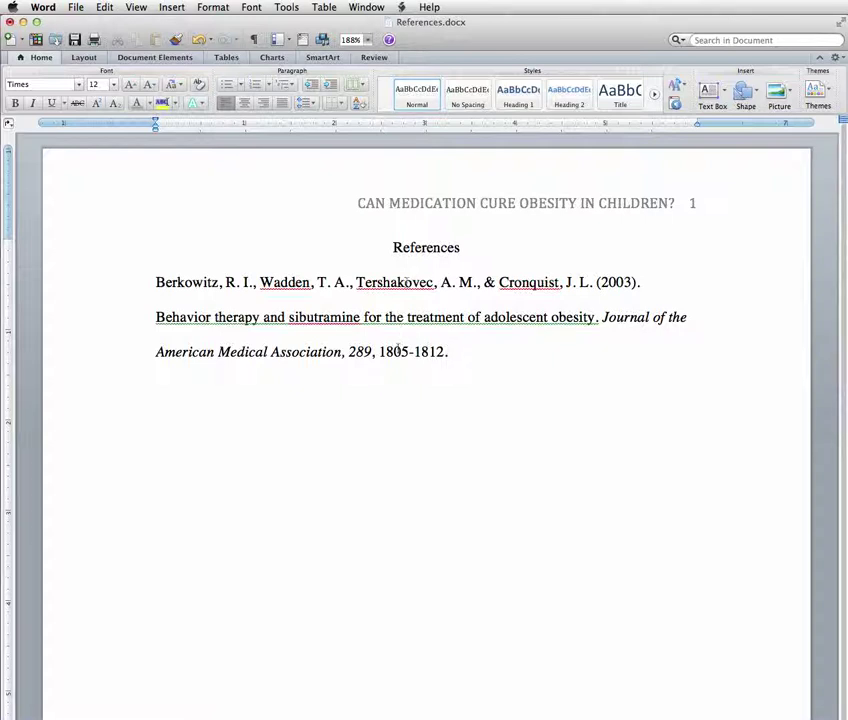
double_click(393, 352)
click(444, 353)
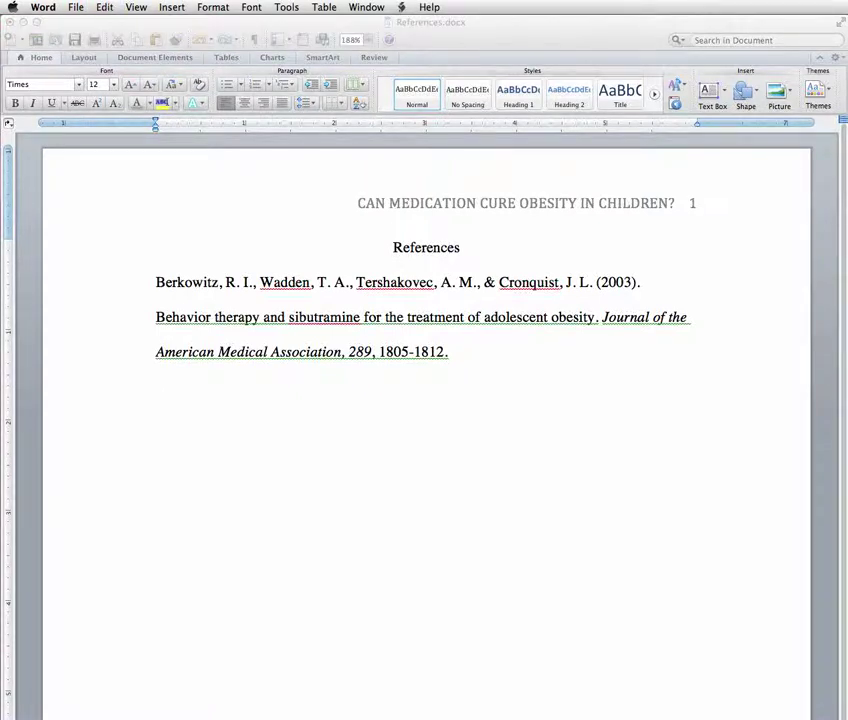
click(289, 407)
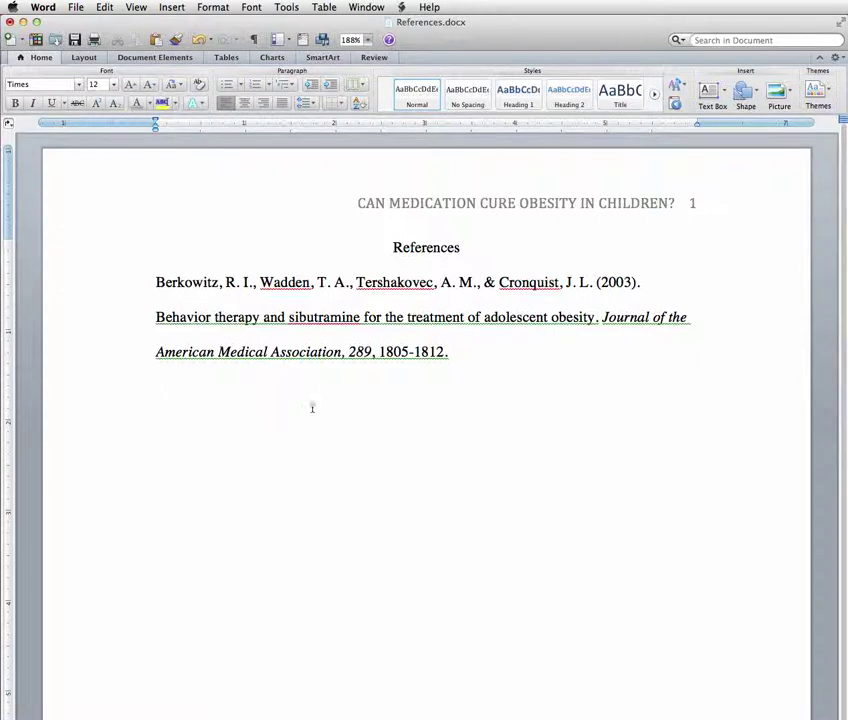
text(Carmona, R. H. (2004, March 2). The growing epidemic of childhood obesity. Testimony before the Subcommittee on Competition, Foreign Commerce, and Infrastructure of the U.S. Senate Committee on Commerce, Science, and Transportation. Retrieved from http://www.hhs.gov/asl/testify/t040302.html)
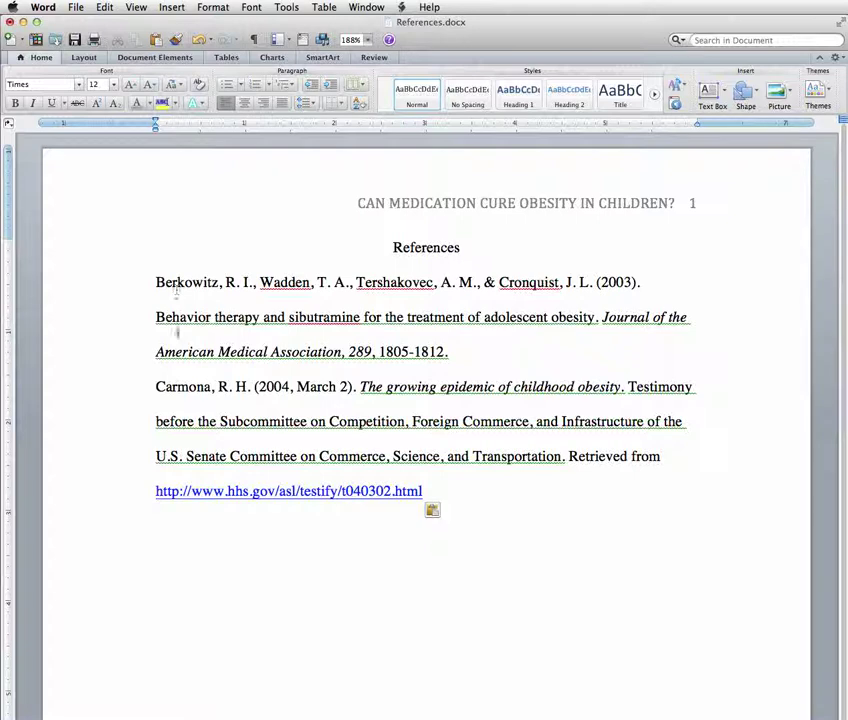
Step: Paste the remaining references below the second entry, from Fat land (2003) through Drug therapy: Obesity (2002)
double_click(183, 390)
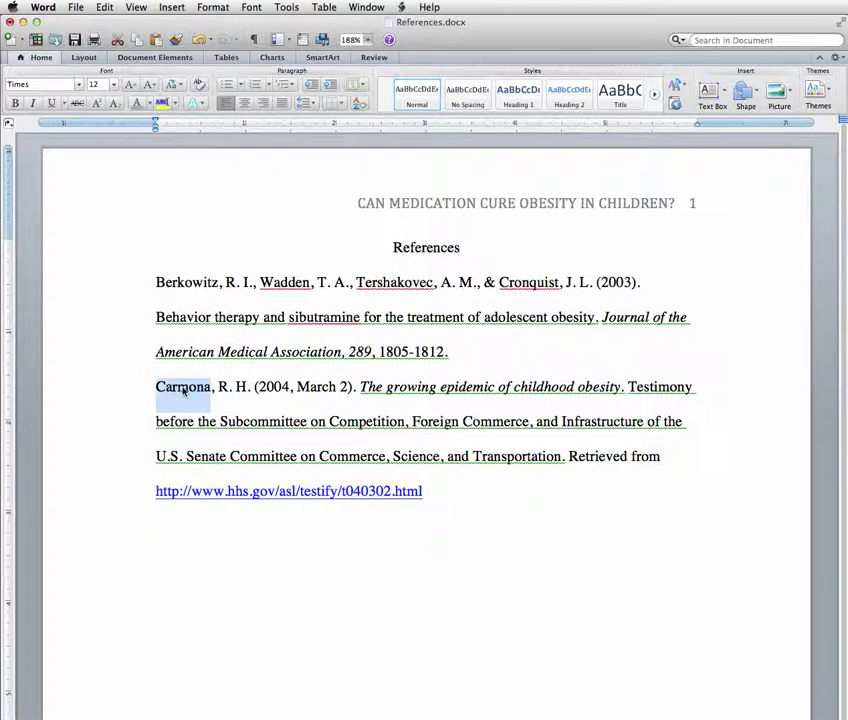
double_click(184, 283)
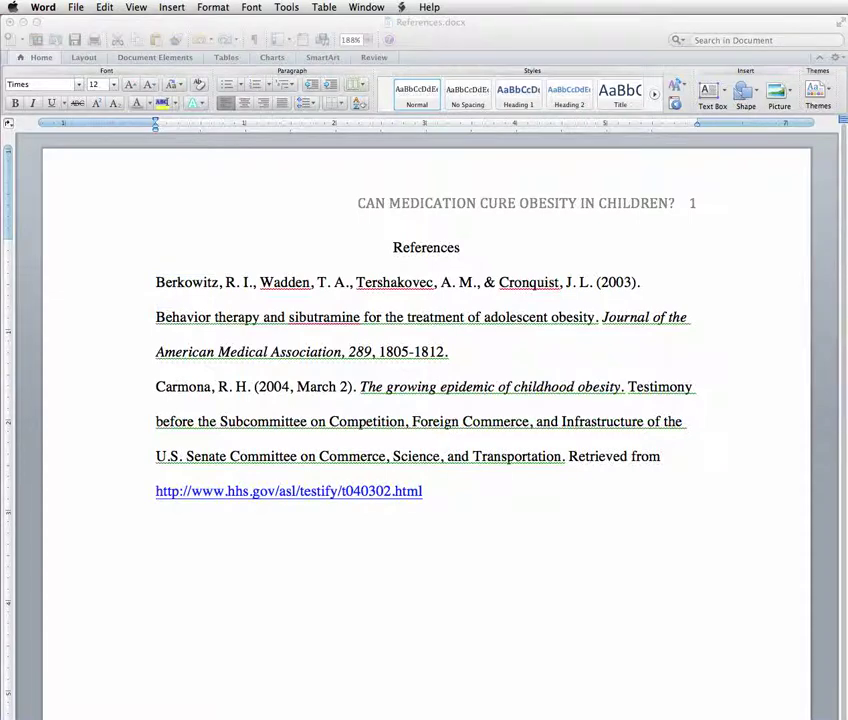
click(388, 581)
click(248, 532)
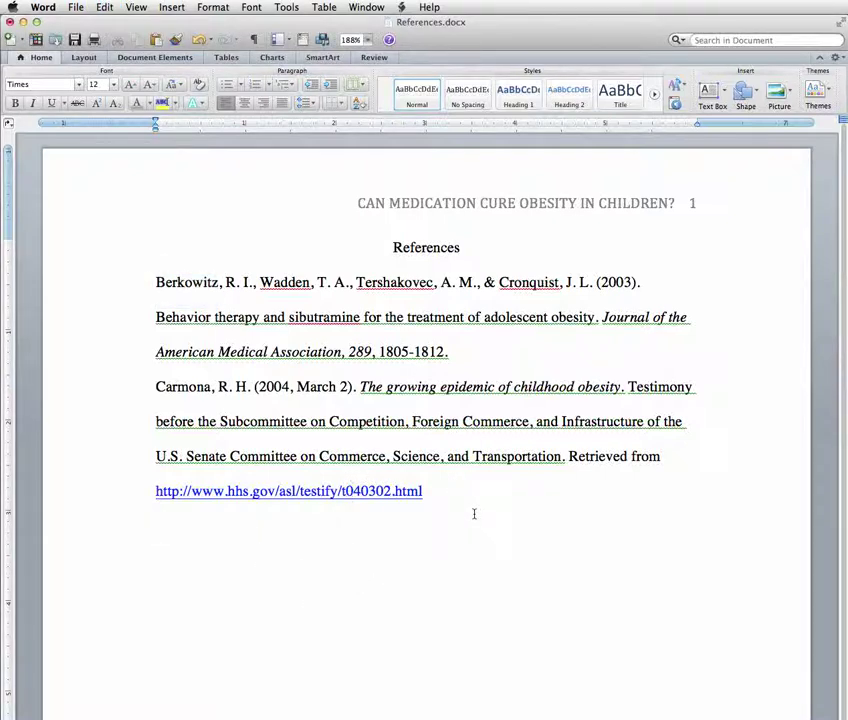
key(super+v)
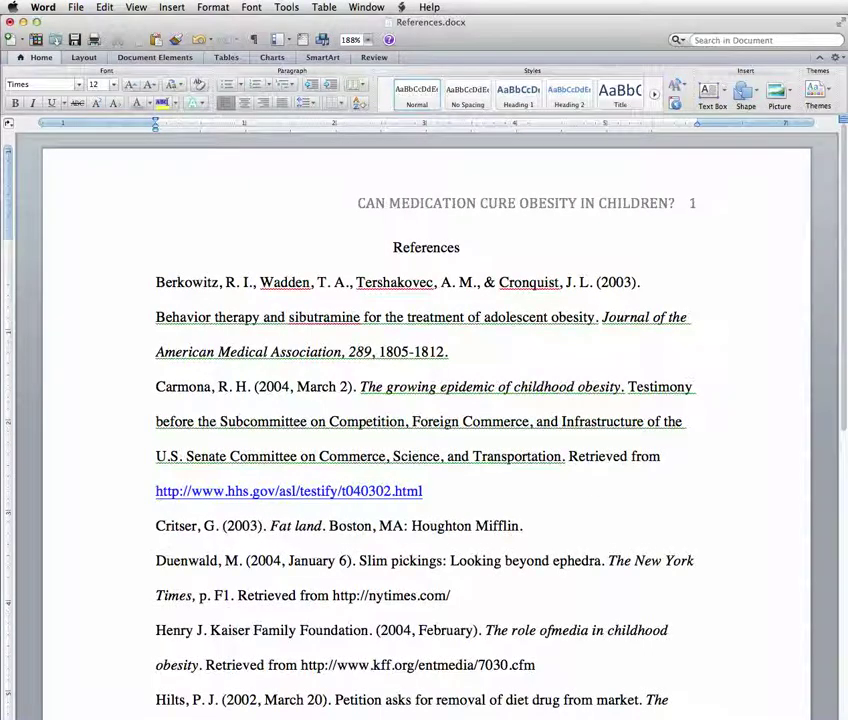
scroll(362, 388, up, 5)
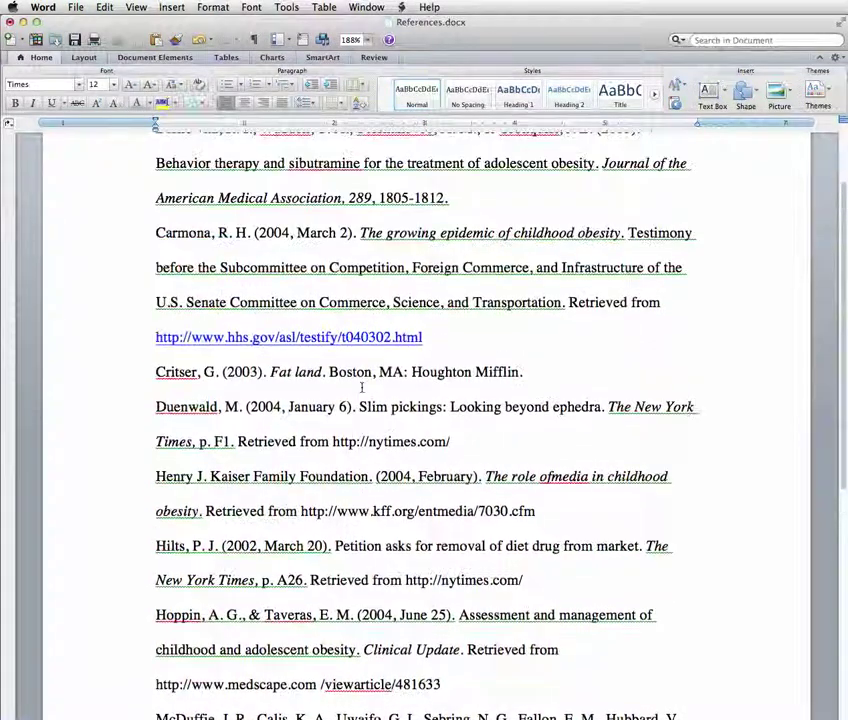
scroll(362, 388, up, 4)
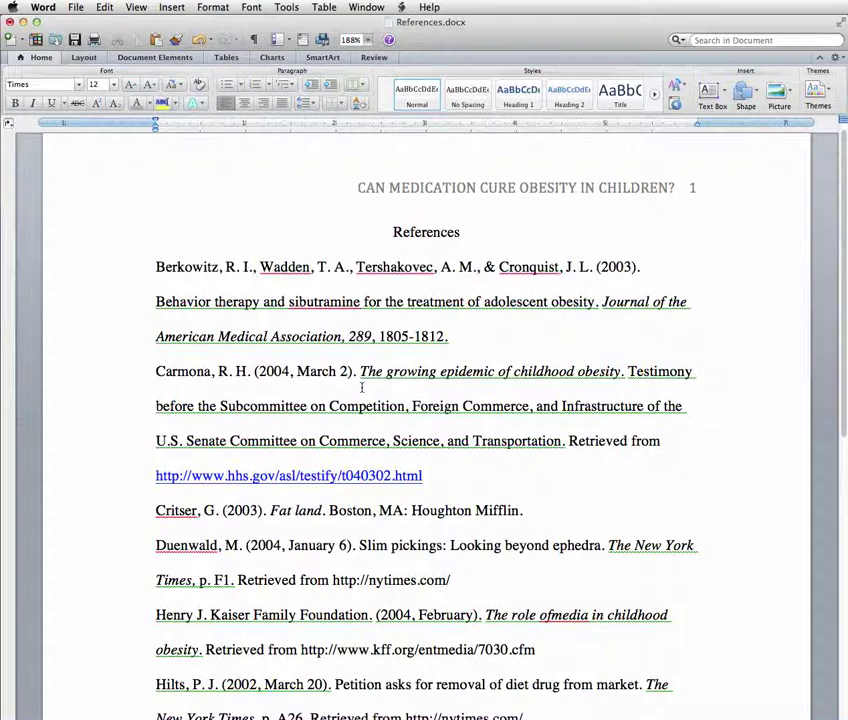
Step: Check the alphabetical order of the entries' leading author names, from the first reference to the Kaiser Family Foundation entry
double_click(180, 266)
double_click(190, 375)
scroll(191, 379, down, 8)
double_click(173, 218)
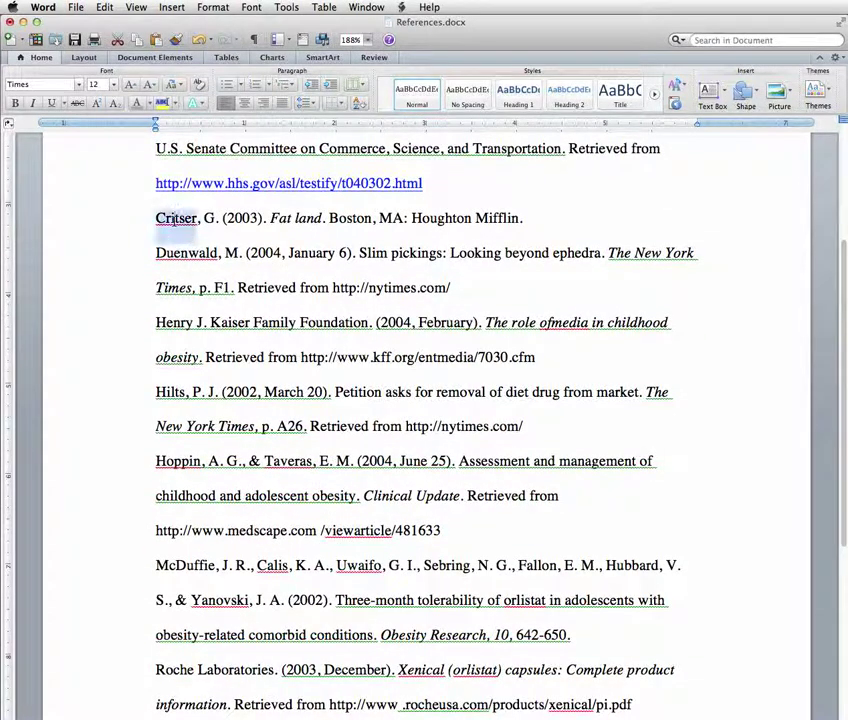
double_click(182, 253)
double_click(170, 323)
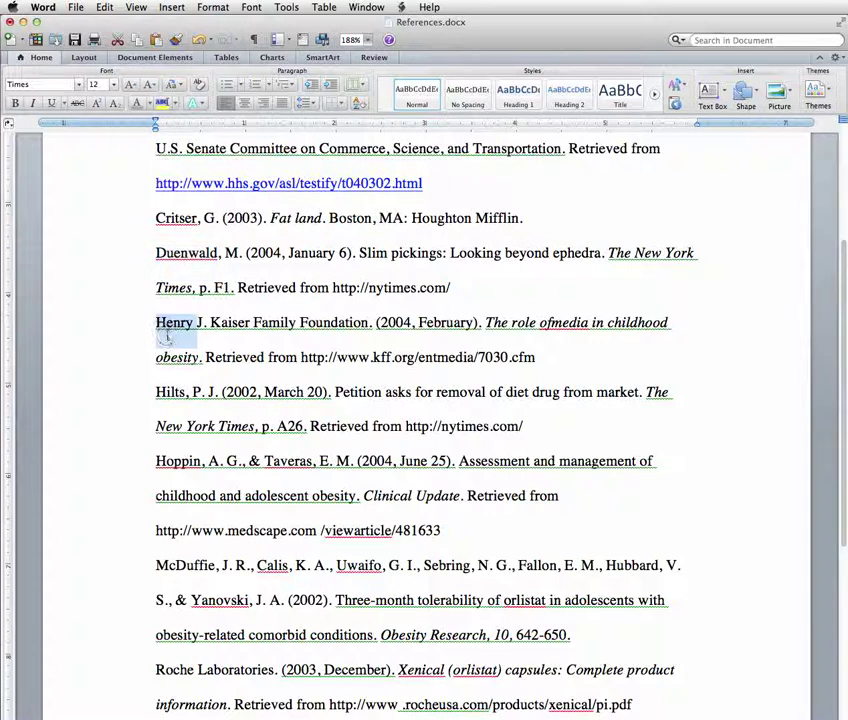
Step: Examine how the Henry J. Kaiser Family Foundation is written as an organizational author in its entry
drag(365, 324, 178, 316)
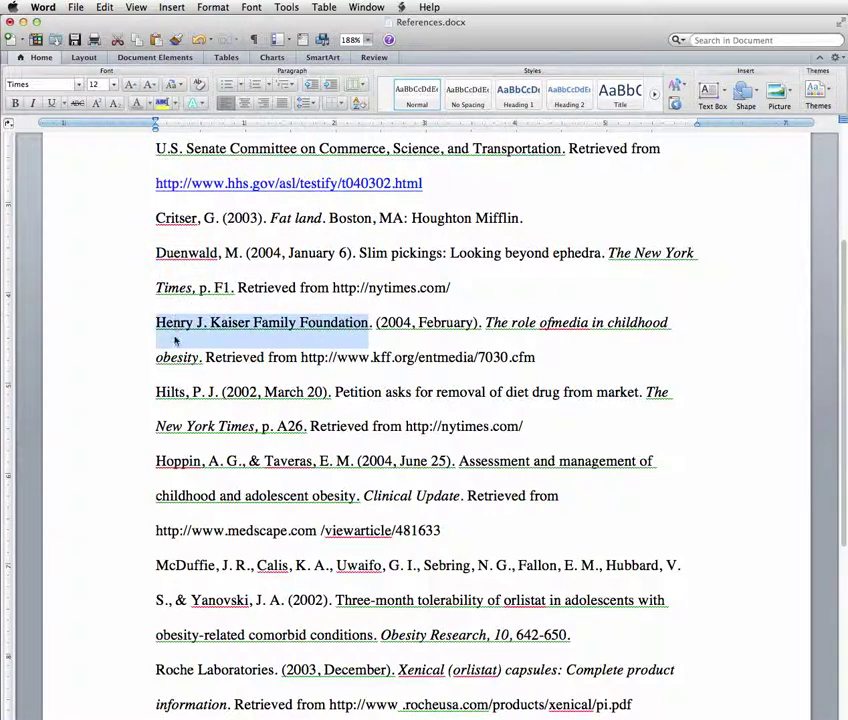
double_click(170, 330)
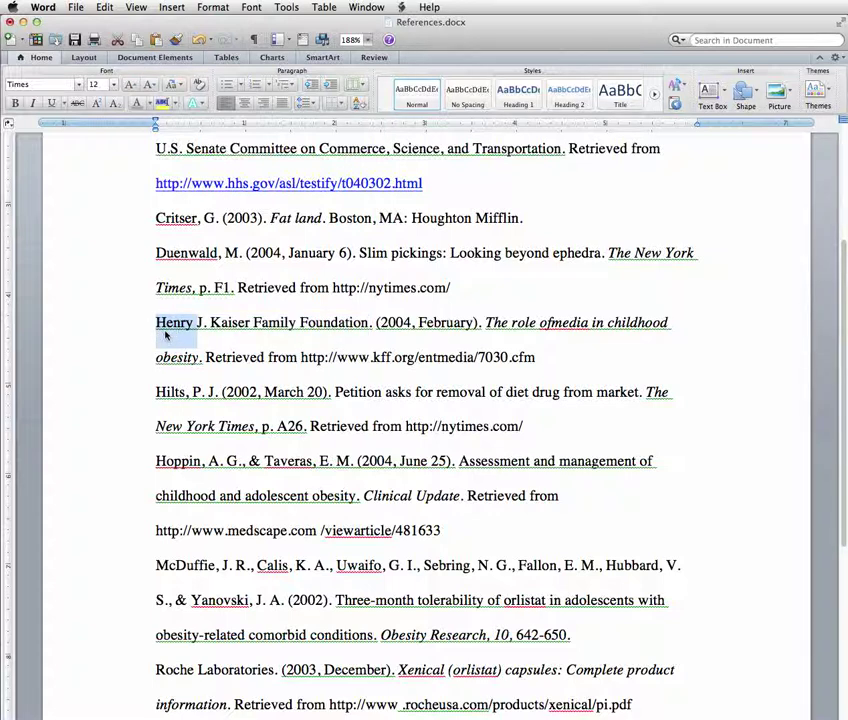
triple_click(167, 329)
click(176, 328)
drag(178, 329, 369, 324)
drag(215, 323, 157, 322)
triple_click(163, 323)
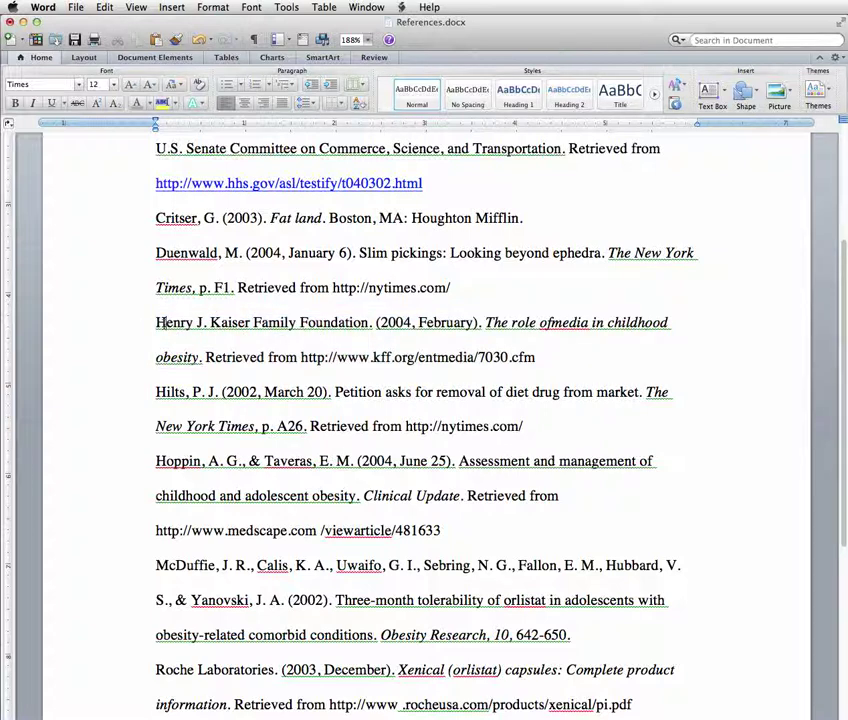
click(220, 322)
Step: Check the alphabetical order of the remaining entries' leading author names through the last reference on page 2
double_click(168, 395)
double_click(174, 463)
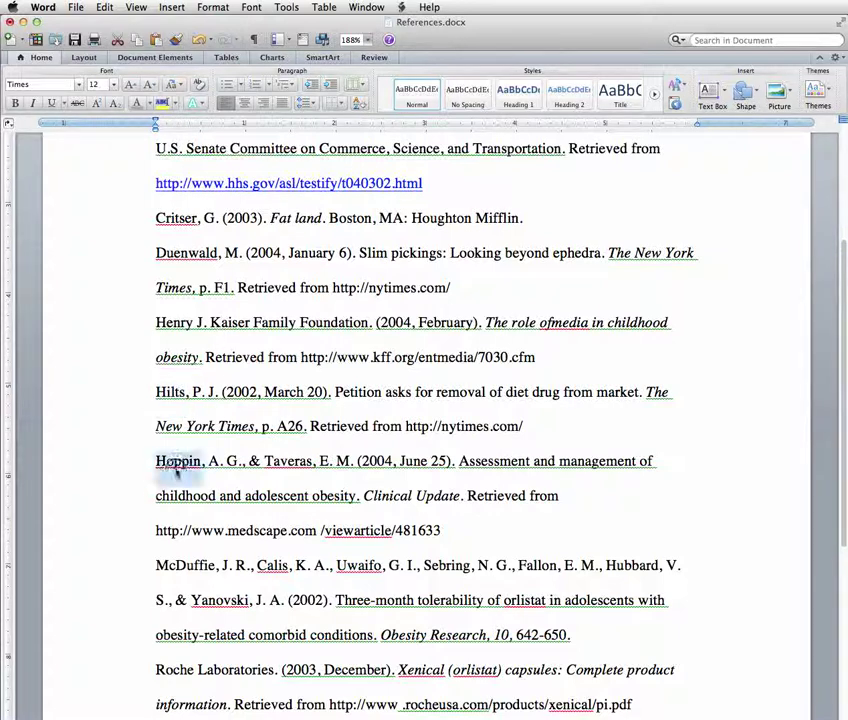
scroll(176, 520, down, 4)
double_click(178, 458)
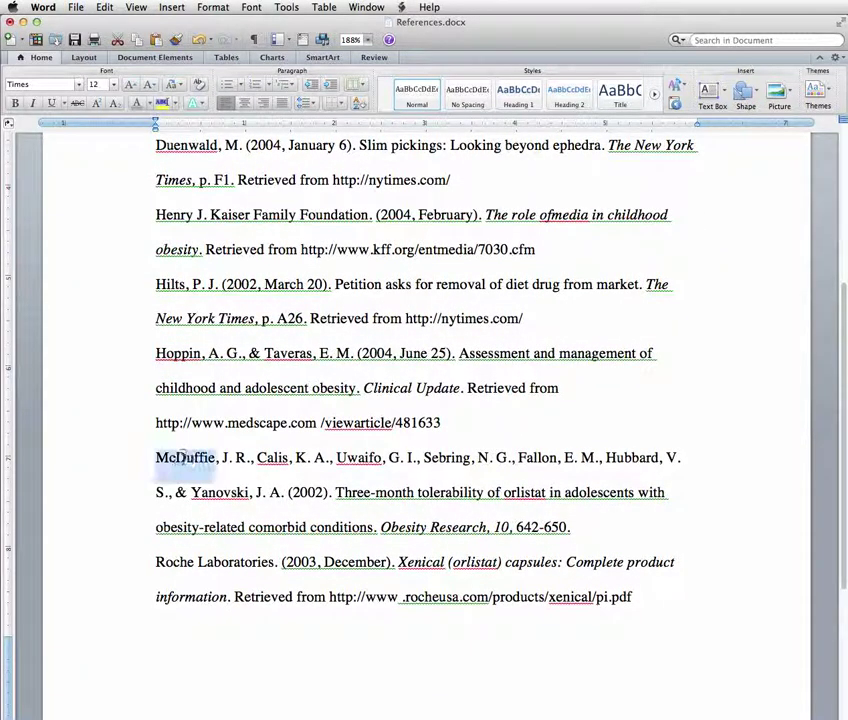
double_click(182, 562)
scroll(184, 640, down, 14)
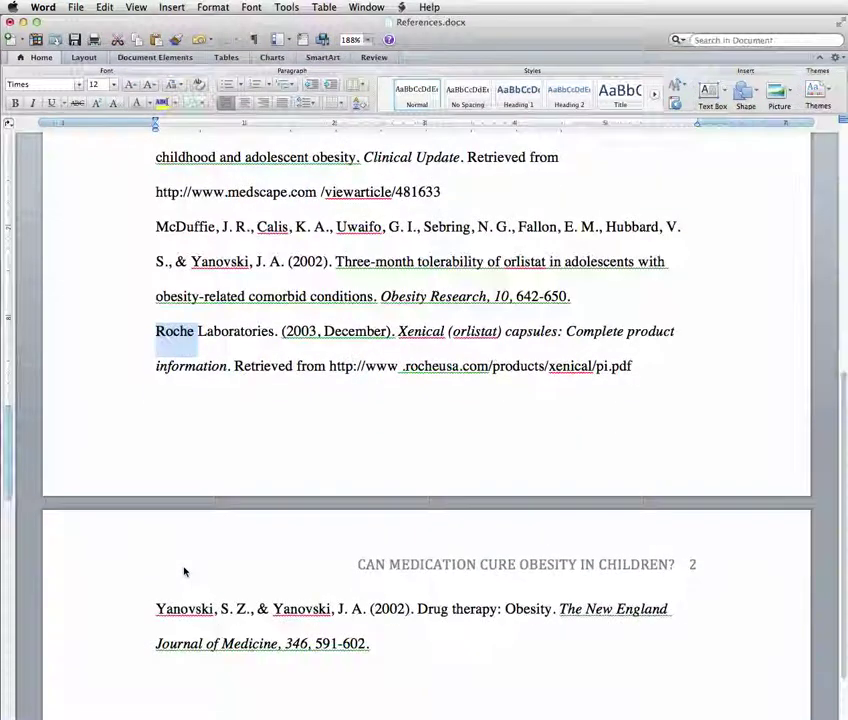
click(190, 470)
drag(190, 470, 291, 477)
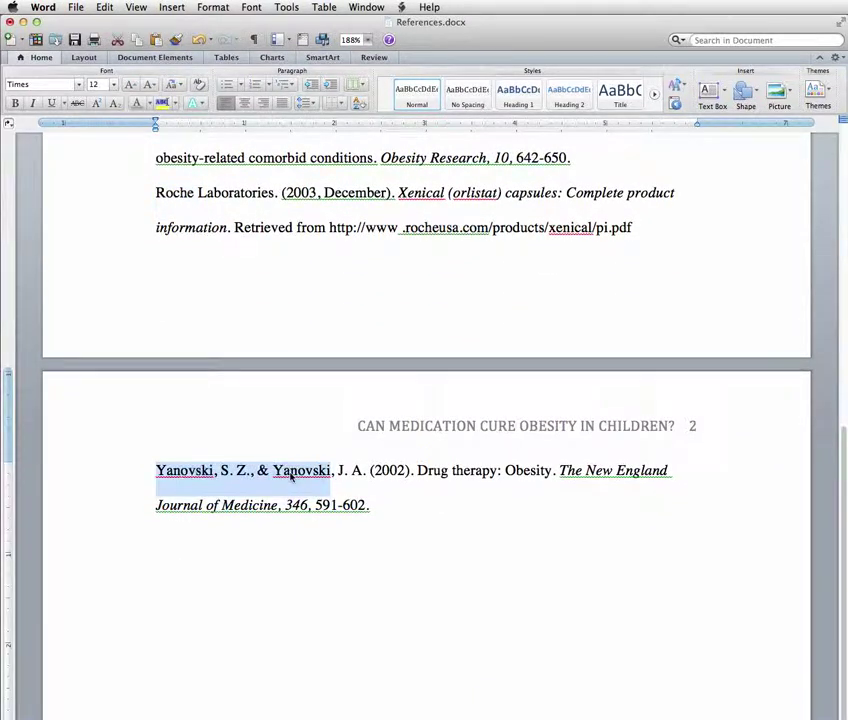
click(459, 519)
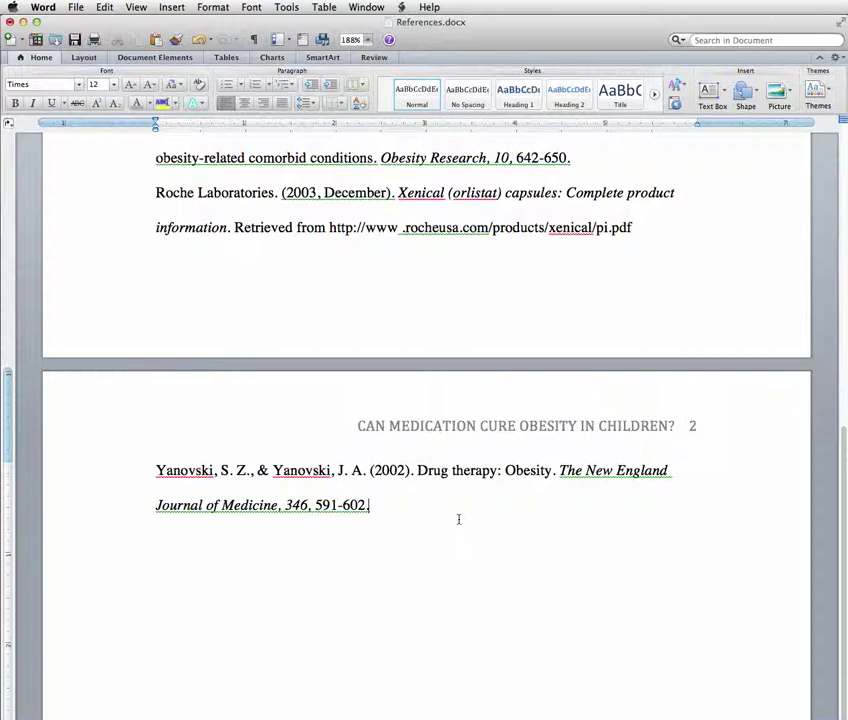
Step: Try to indent only the second line of the last reference on page 2 with a tab, and undo it
scroll(430, 297, up, 9)
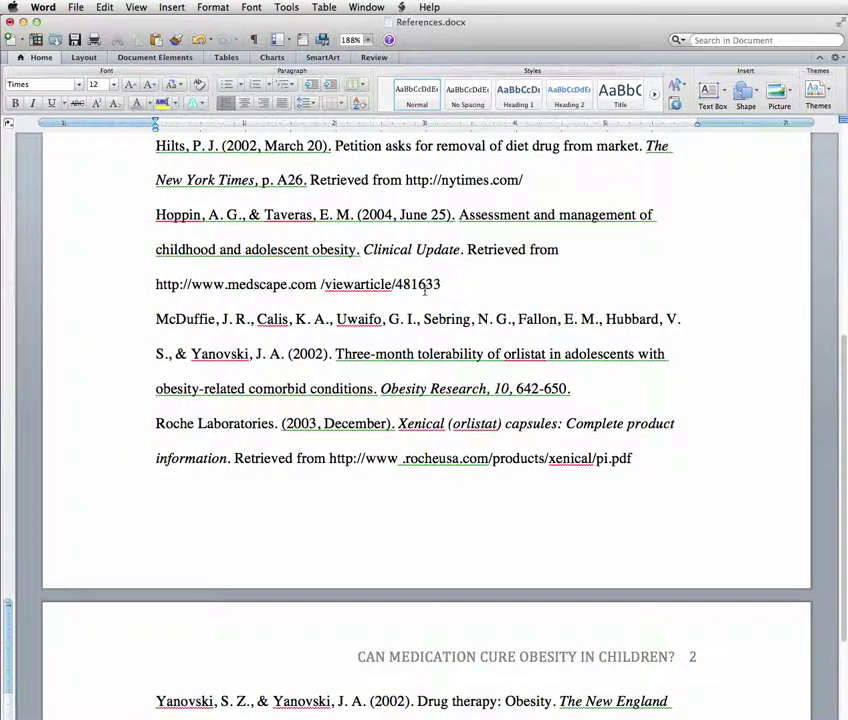
scroll(424, 288, down, 8)
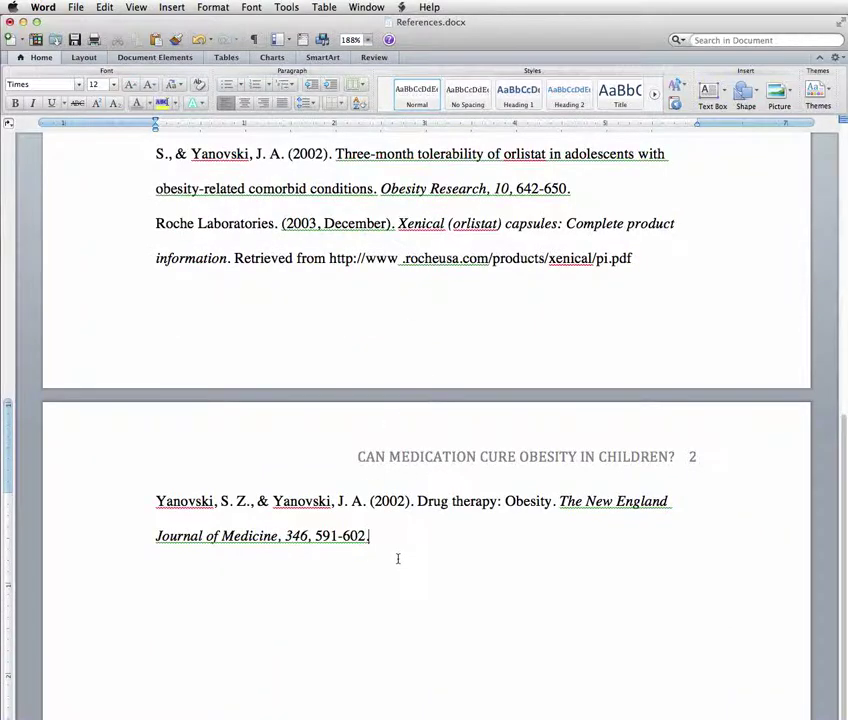
click(151, 540)
click(155, 537)
key(Tab)
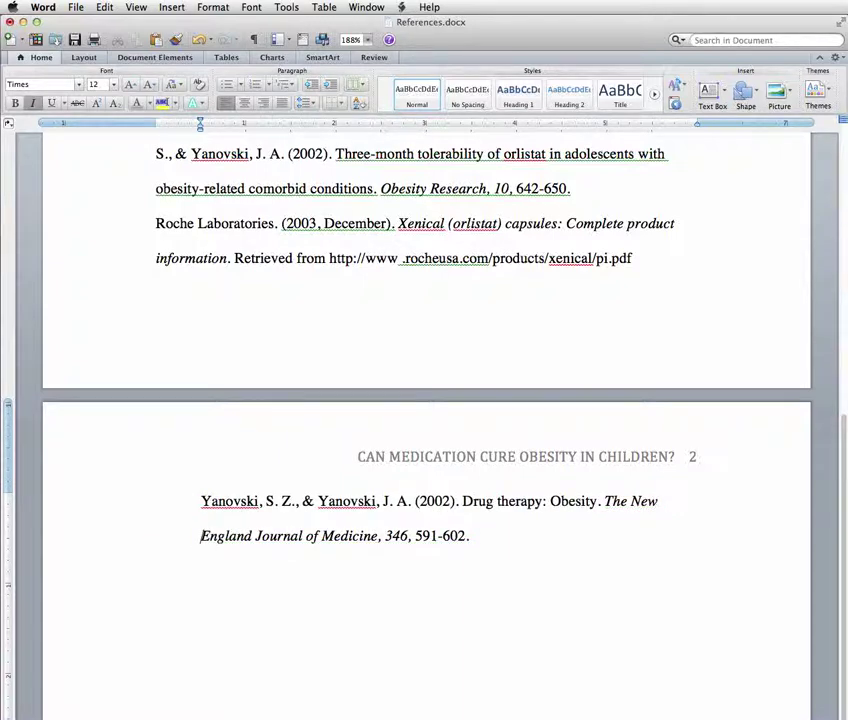
key(super+z)
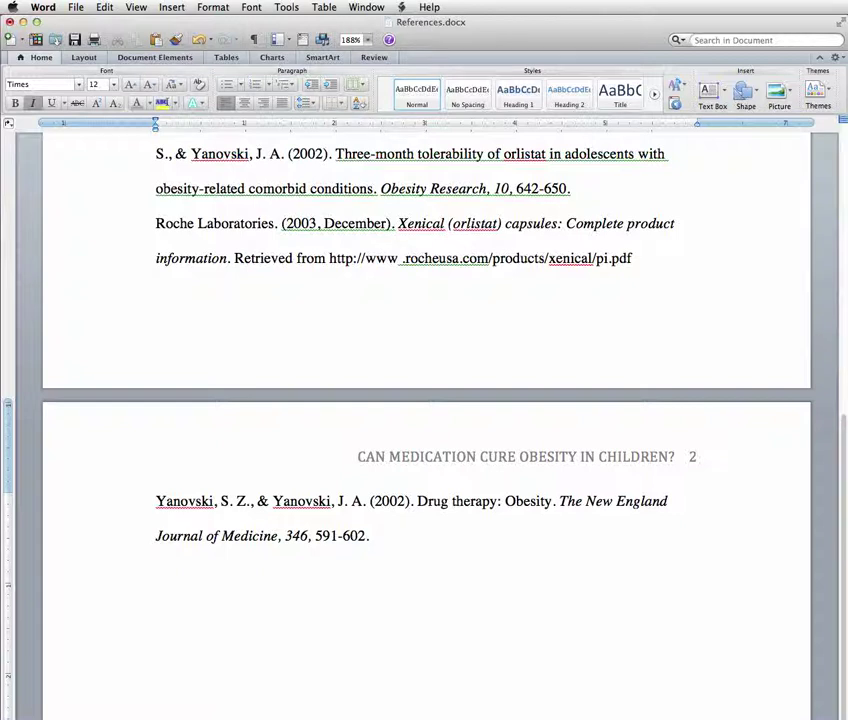
Step: Apply a 0.5-inch hanging indent to all source entries, from the first one below the heading to the last on page 2
double_click(147, 543)
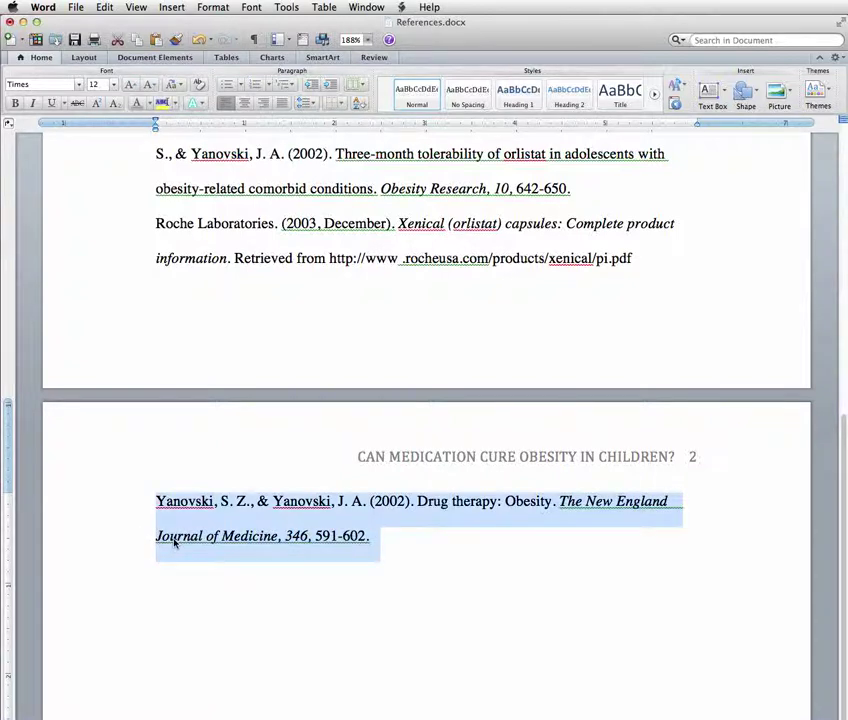
click(374, 535)
drag(399, 534, 274, 6)
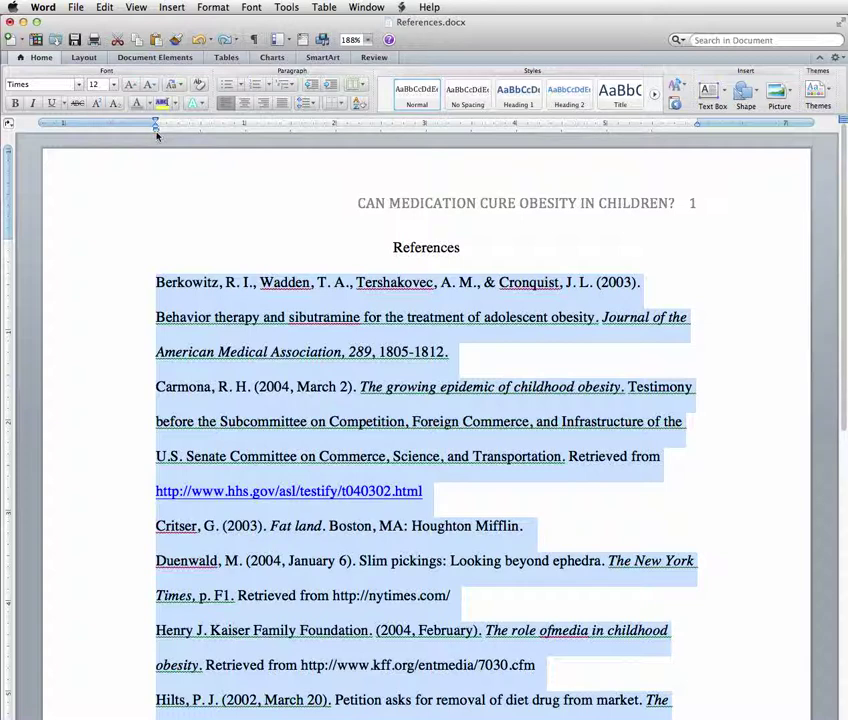
mouse_move(155, 131)
mouse_down()
mouse_move(187, 140)
mouse_move(156, 142)
mouse_move(159, 121)
mouse_move(199, 129)
mouse_move(168, 132)
mouse_move(210, 138)
mouse_move(153, 136)
mouse_move(159, 127)
mouse_move(200, 130)
mouse_up()
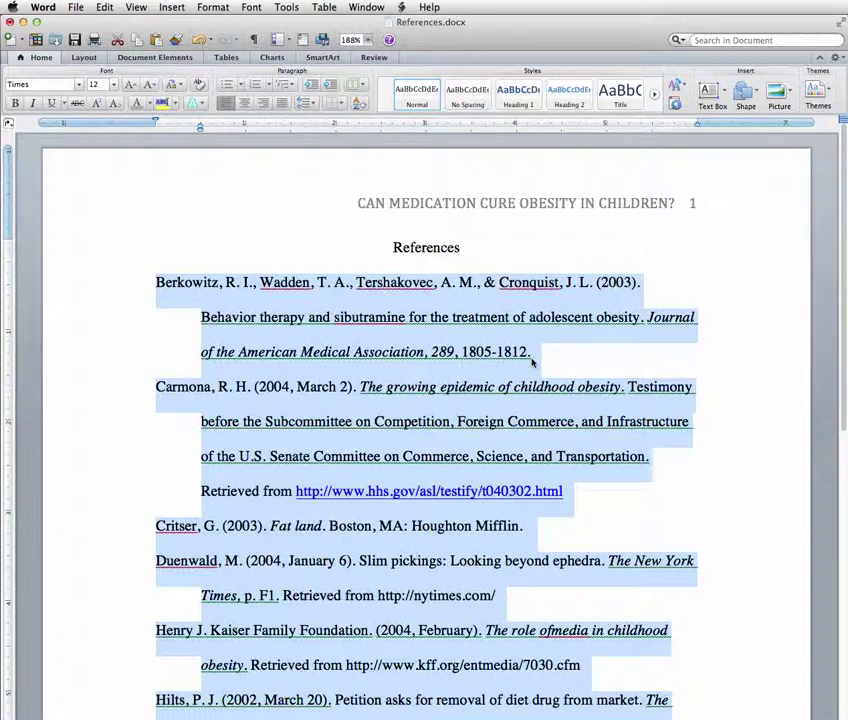
Step: Review the hanging indents of the reference entries on both pages
click(157, 388)
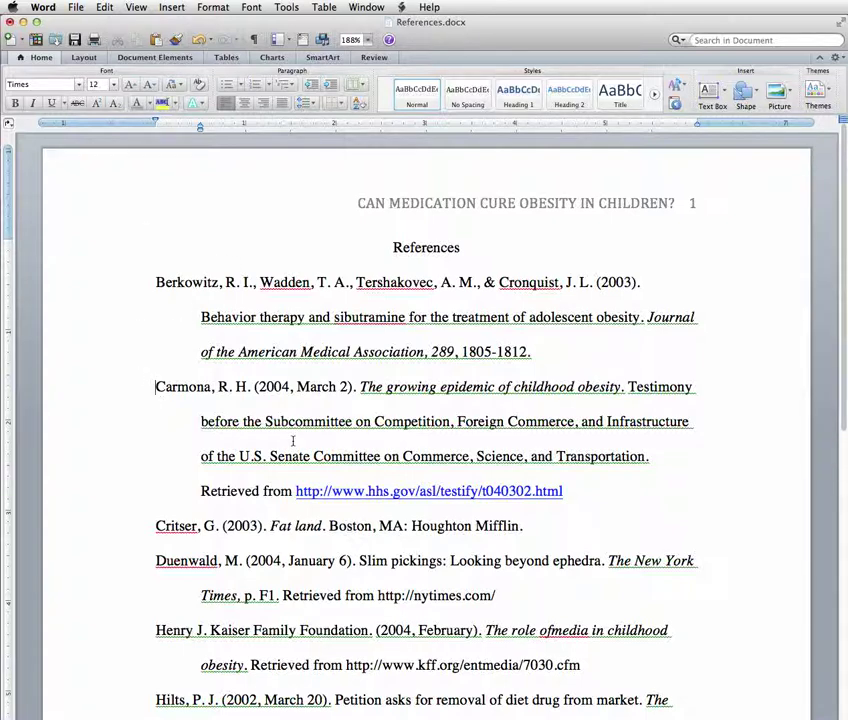
scroll(293, 440, down, 5)
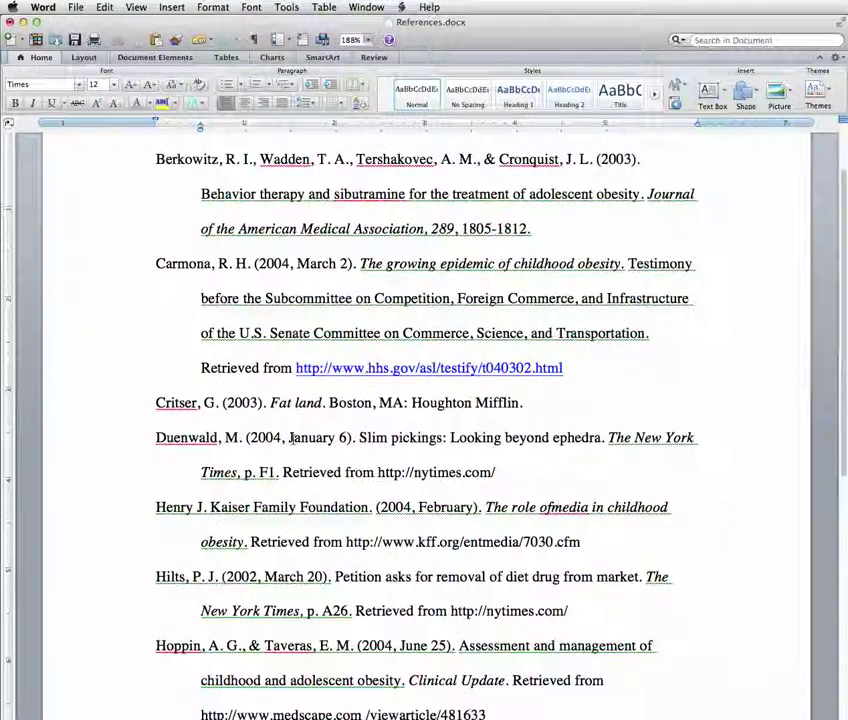
scroll(293, 440, down, 5)
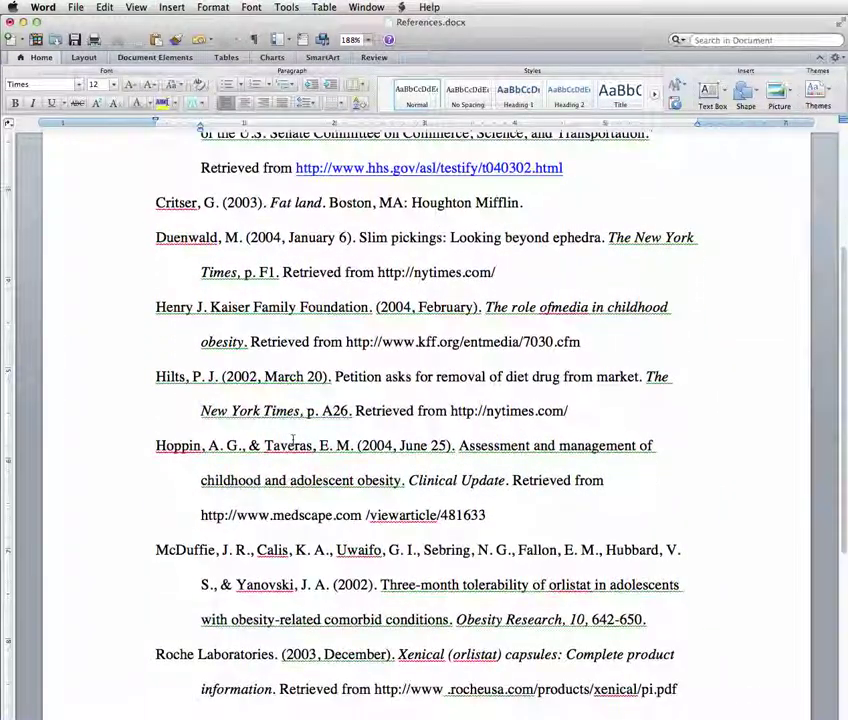
scroll(293, 440, down, 6)
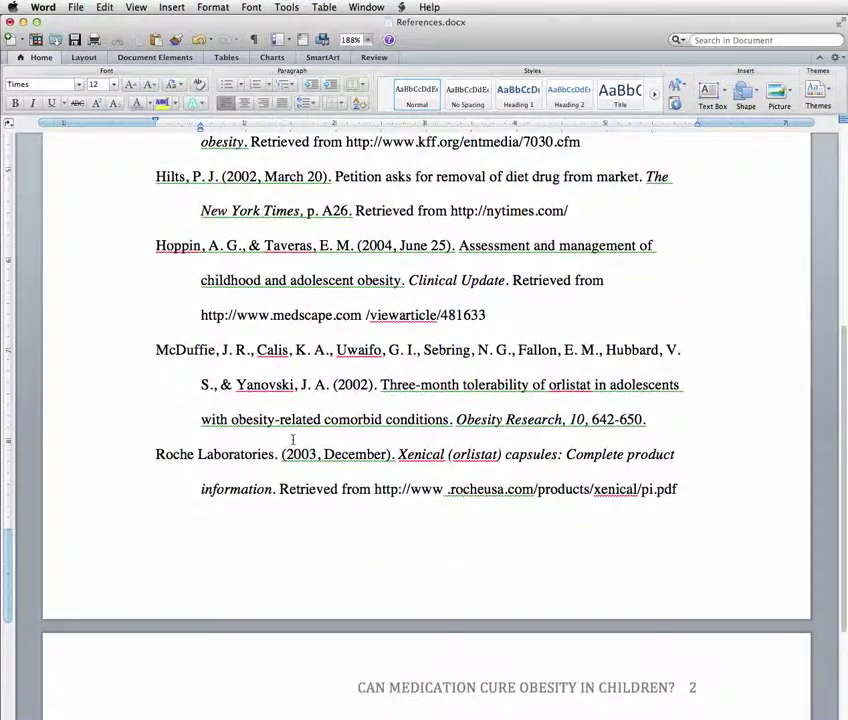
scroll(293, 440, down, 1)
scroll(293, 440, down, 1)
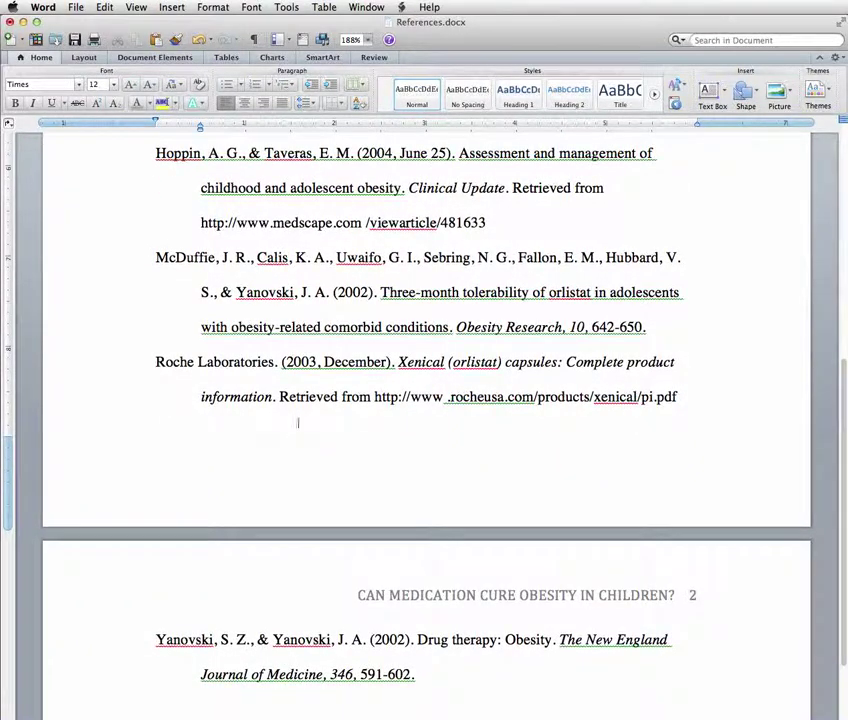
scroll(156, 257, up, 15)
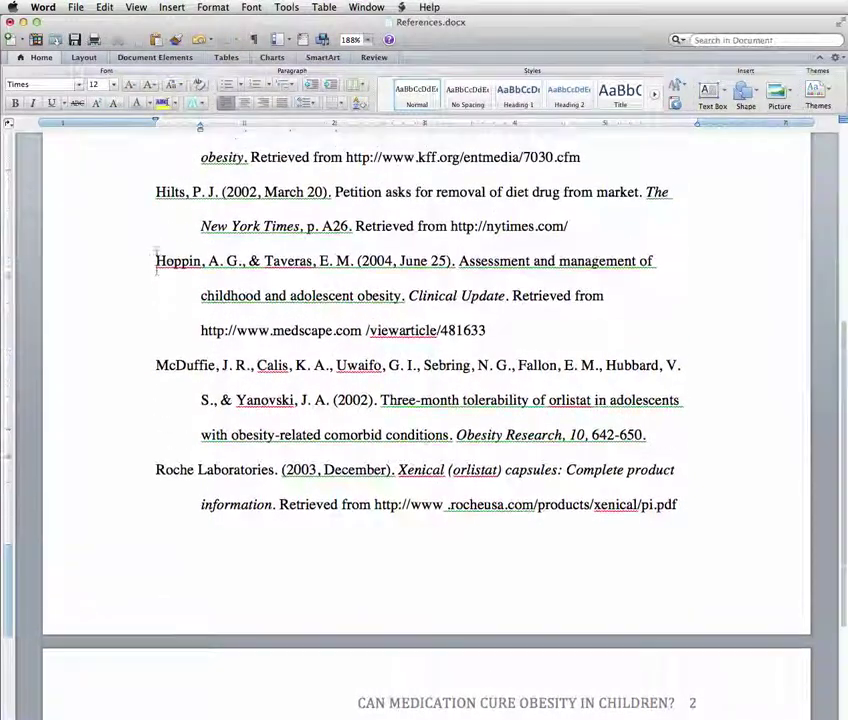